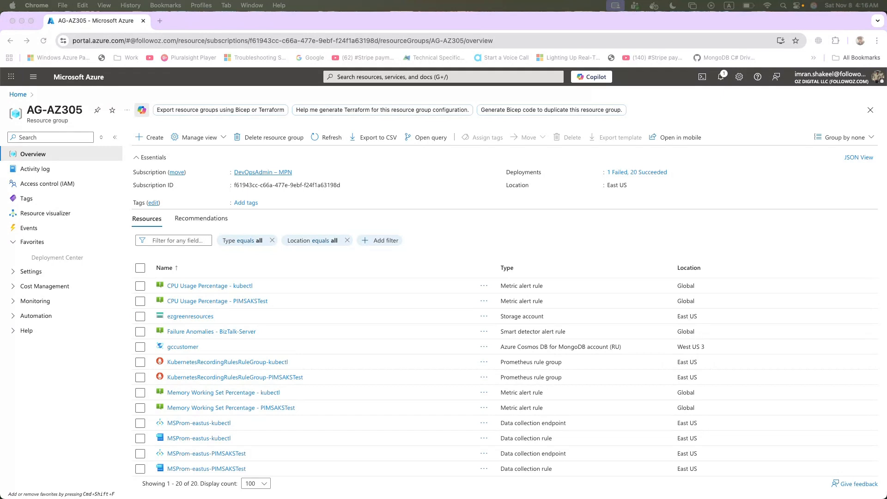
# Find the Azure AI Foundry service in the portal and start creating a new AI Foundry resource.
pyautogui.click(488, 77)
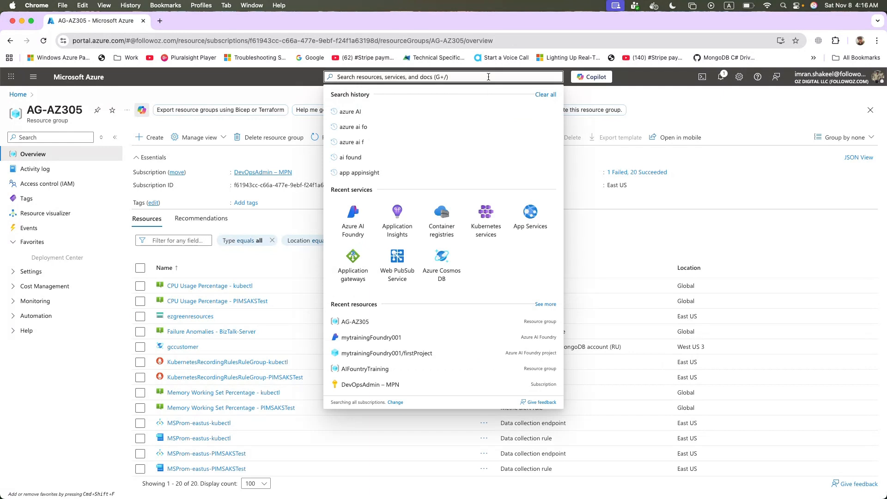
pyautogui.write('azure AI F')
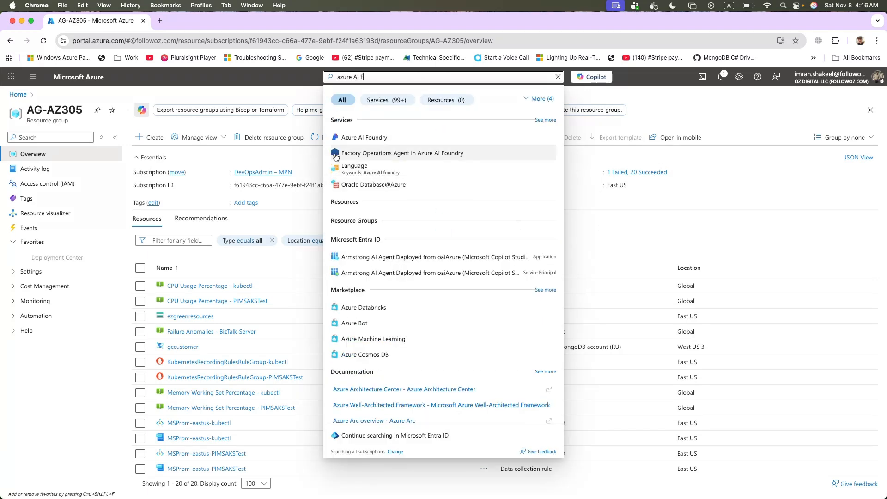
pyautogui.click(352, 138)
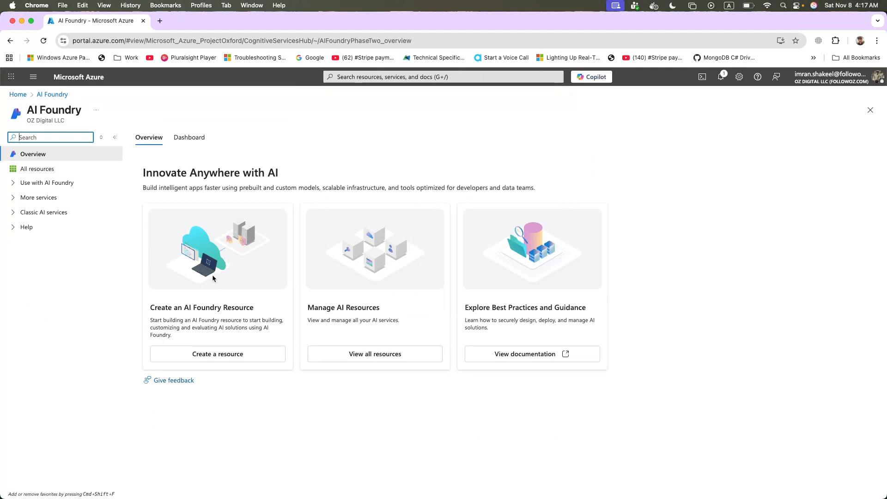
pyautogui.click(205, 354)
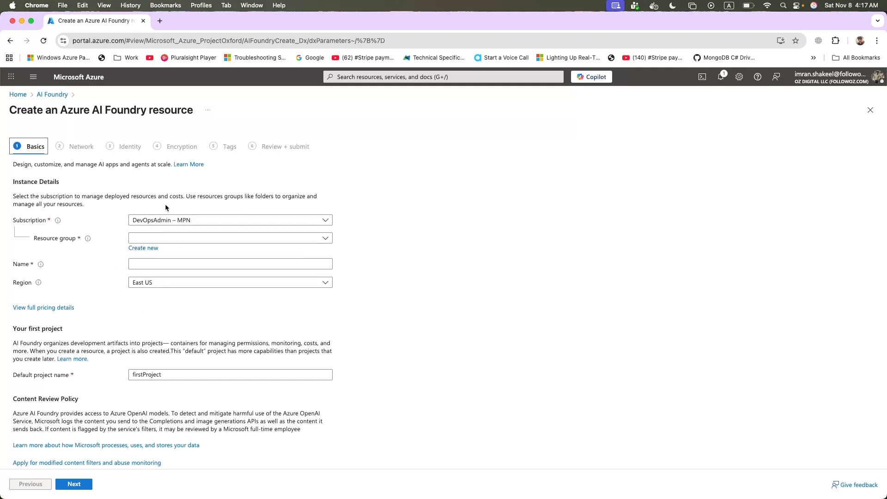
# Assign the new AI Foundry resource to the existing resource group AIFountryTraining.
pyautogui.click(167, 240)
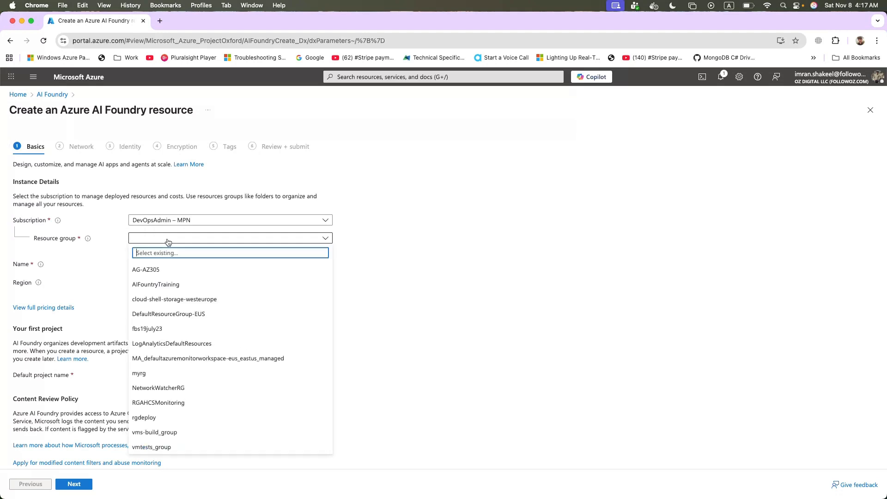
pyautogui.click(163, 268)
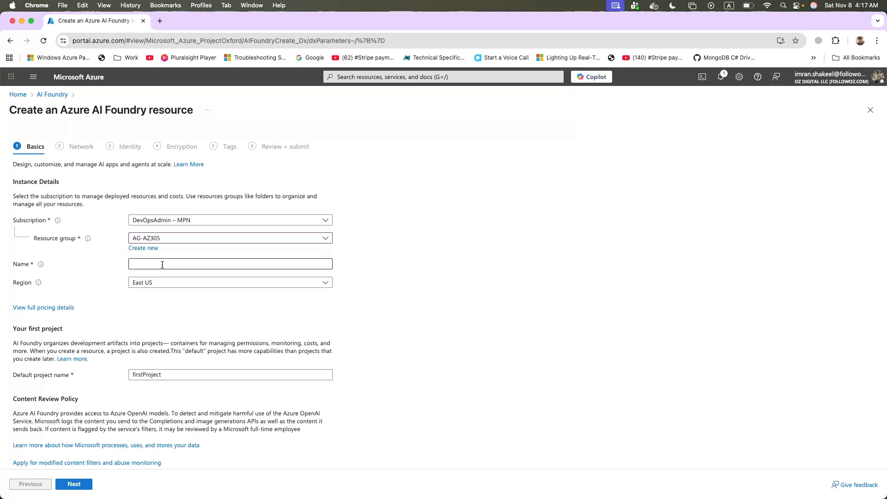
pyautogui.click(171, 240)
pyautogui.click(169, 285)
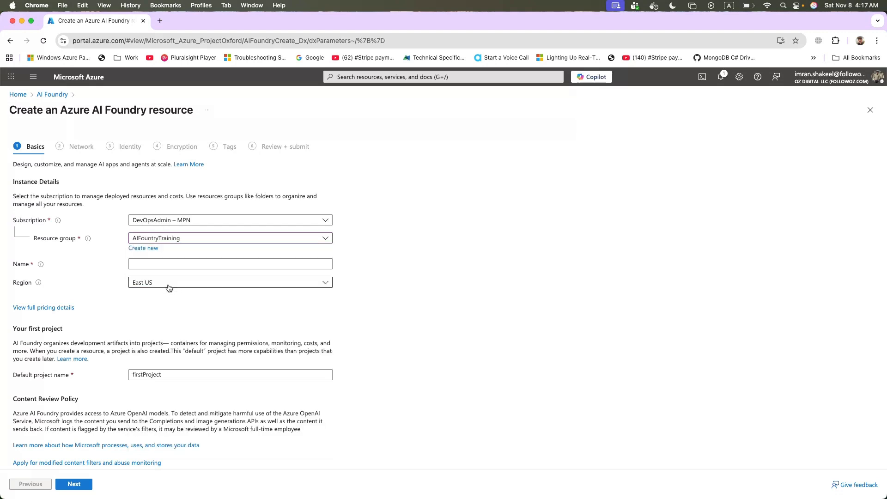
# Name the resource AzureAIFoundryDemo and set its default project name to DemoAIFoundryProject.
pyautogui.click(148, 261)
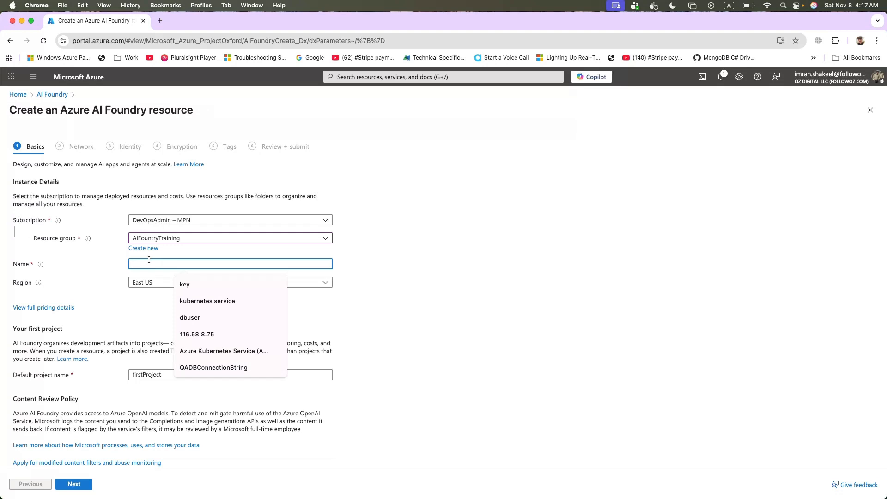
pyautogui.press('Escape')
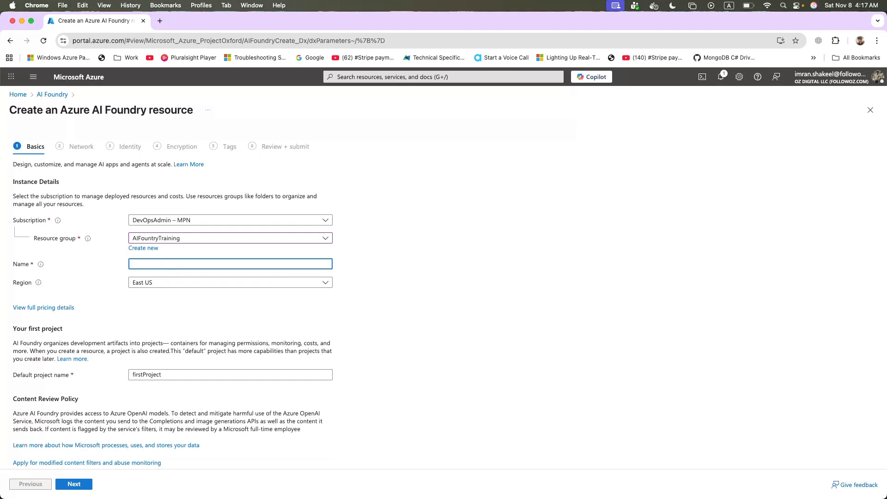
pyautogui.write('AzureAIFoundryDemo')
pyautogui.click(186, 374)
pyautogui.press('super+a')
pyautogui.press('BackSpace')
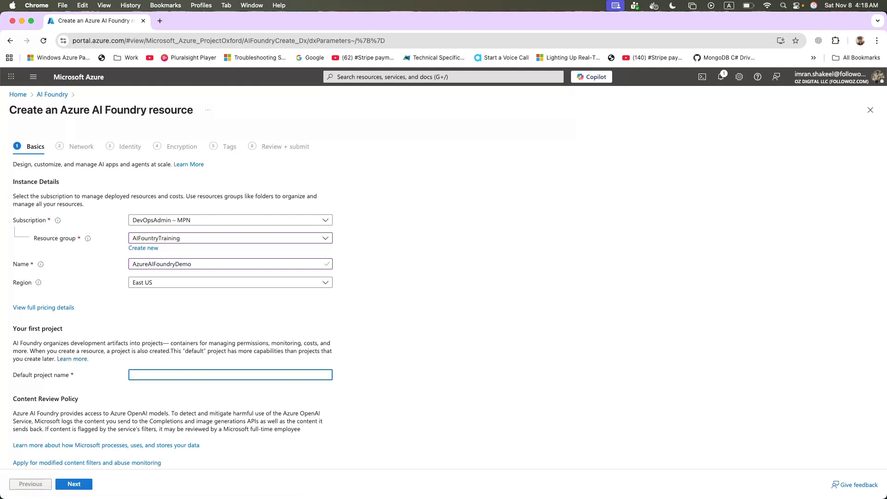
pyautogui.write('DemoAIFoundryProjec')
# Accept the default network, identity, encryption and tag settings through to the final review, and open the validation error details.
pyautogui.click(78, 484)
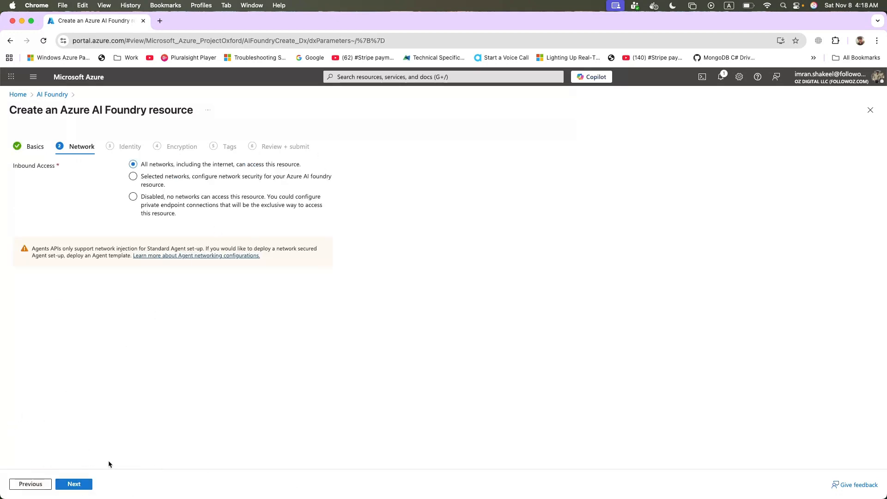
pyautogui.click(76, 485)
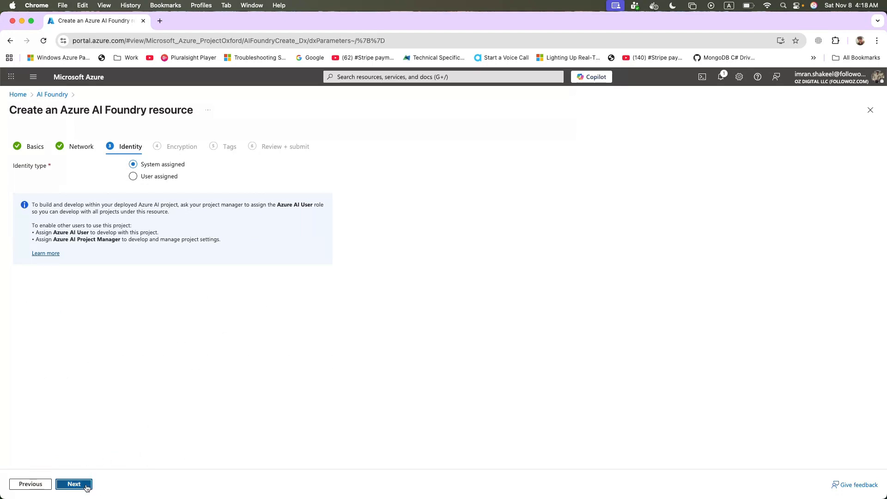
pyautogui.click(87, 488)
pyautogui.click(87, 487)
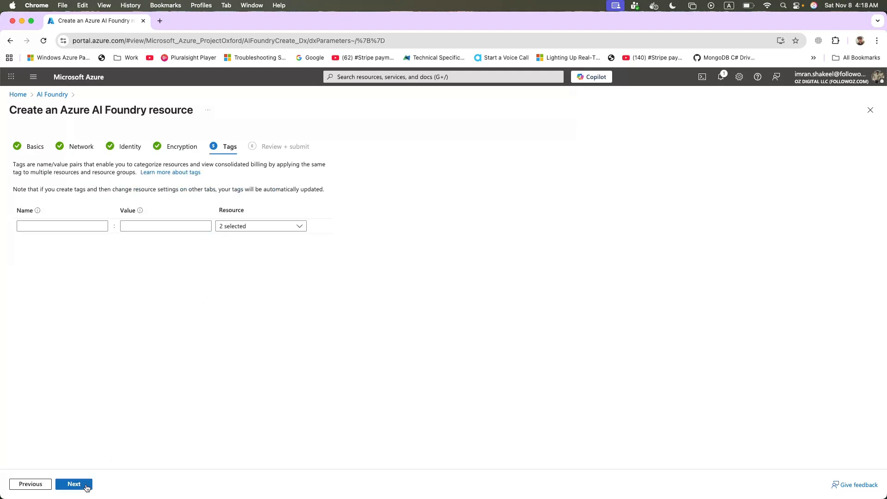
pyautogui.click(86, 488)
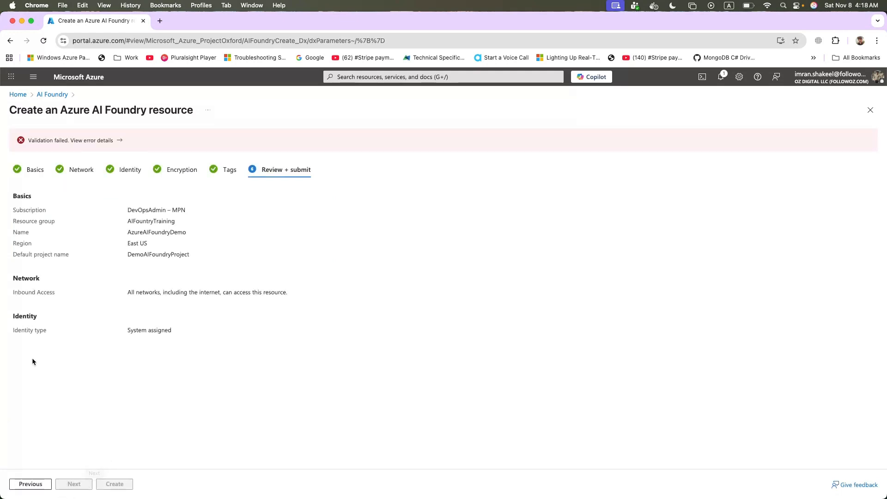
pyautogui.click(95, 140)
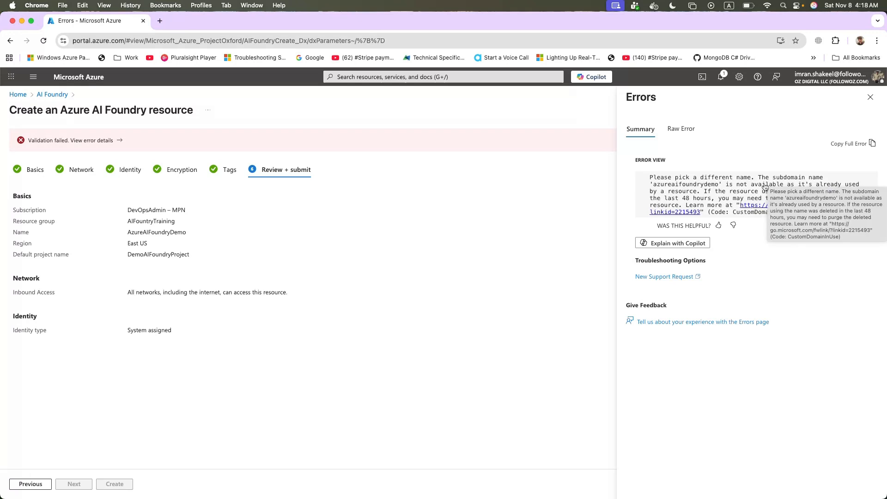
# Return to the resource's basic settings and extend its name with "By" plus the author's first name.
pyautogui.click(45, 485)
pyautogui.click(30, 483)
pyautogui.click(31, 484)
pyautogui.click(30, 484)
pyautogui.click(30, 483)
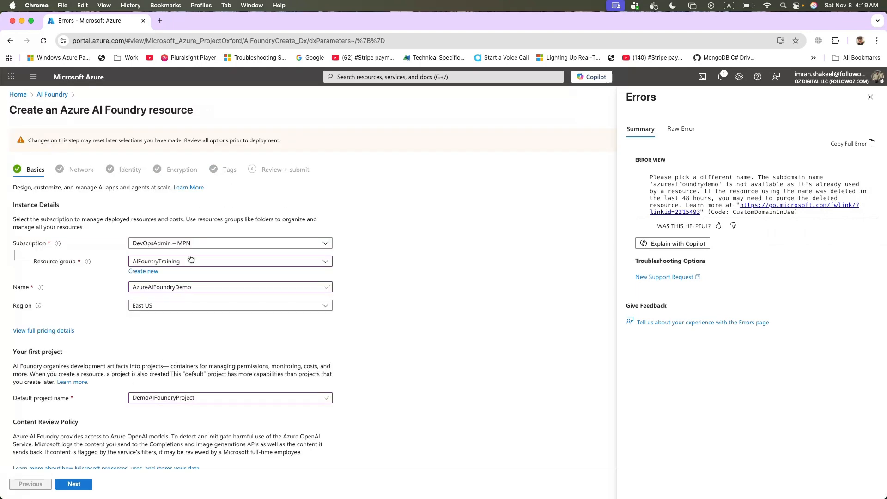
pyautogui.click(188, 265)
pyautogui.click(188, 266)
pyautogui.click(200, 288)
pyautogui.write('ByImran')
# Advance the renamed resource with default settings to the final review again and dismiss the error details.
pyautogui.click(74, 483)
pyautogui.click(73, 484)
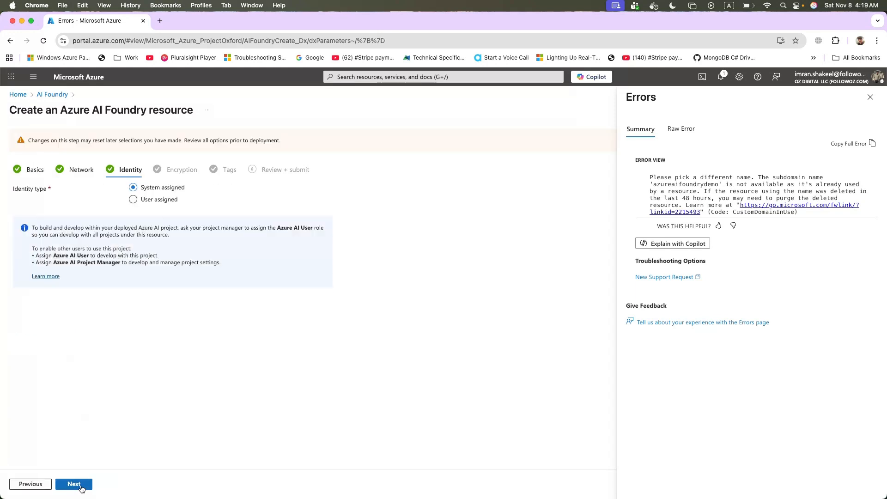
pyautogui.click(81, 485)
pyautogui.click(81, 486)
pyautogui.click(80, 486)
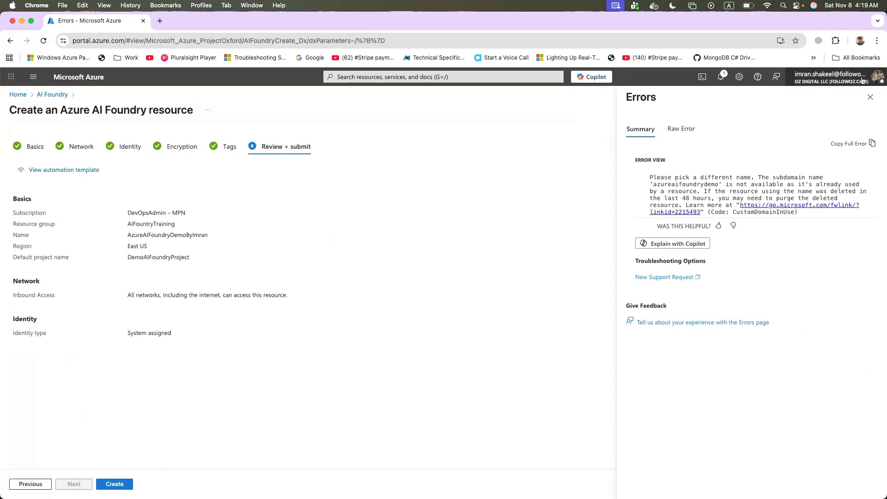
pyautogui.click(870, 97)
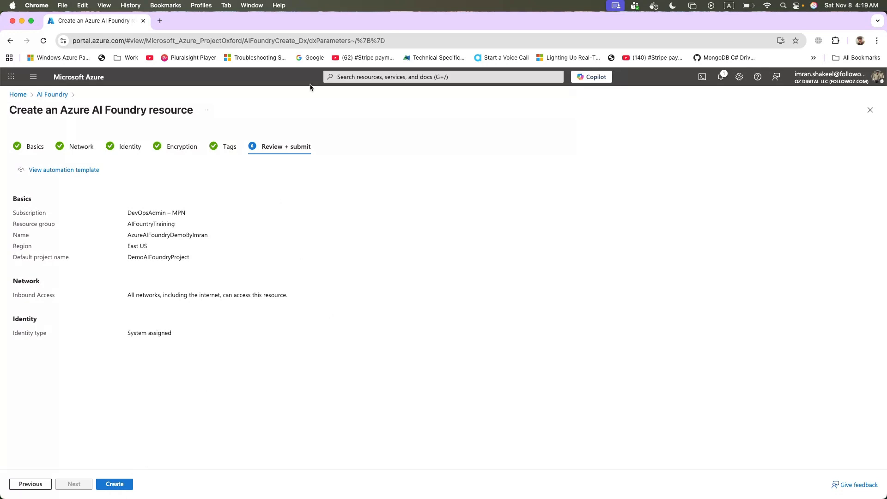
# Leave the creation form, open the existing mytrainingFoundry001 resource in the Azure AI Foundry portal, and toggle the visibility of its API key.
pyautogui.click(20, 94)
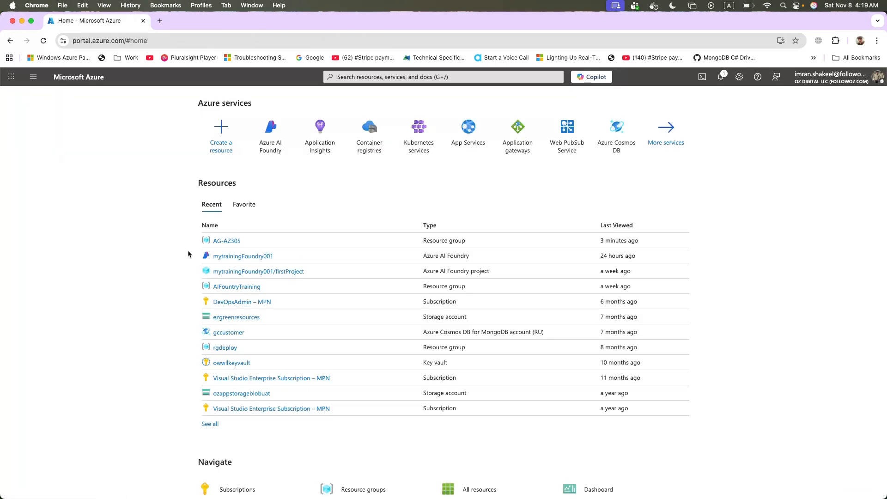
pyautogui.click(234, 258)
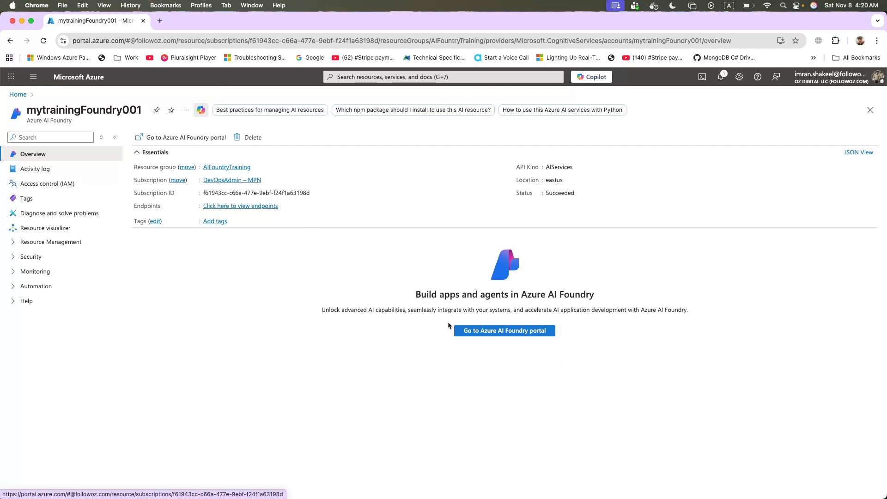
pyautogui.click(202, 137)
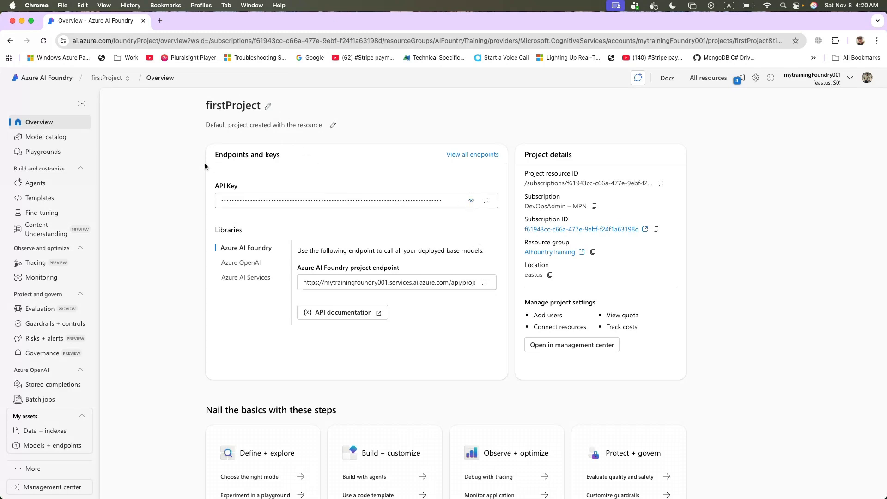
pyautogui.click(472, 201)
pyautogui.click(472, 202)
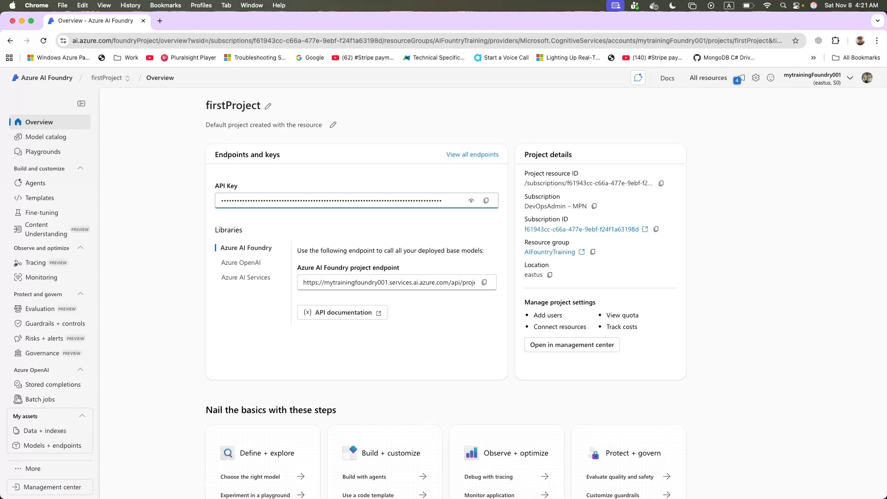
# Examine the model catalog, including the Quality leaderboard details of grok-4, gpt-5-pro and o3-pro and the list of available models.
pyautogui.click(55, 138)
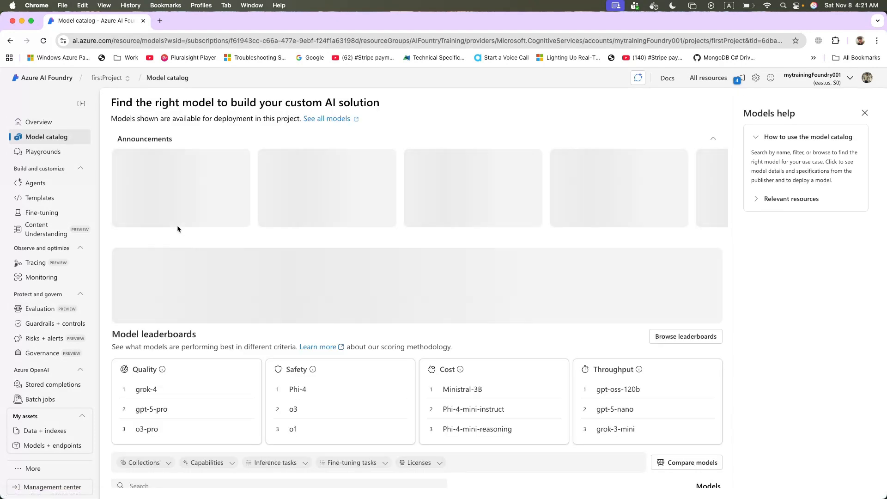
pyautogui.scroll(-2, 158, 298)
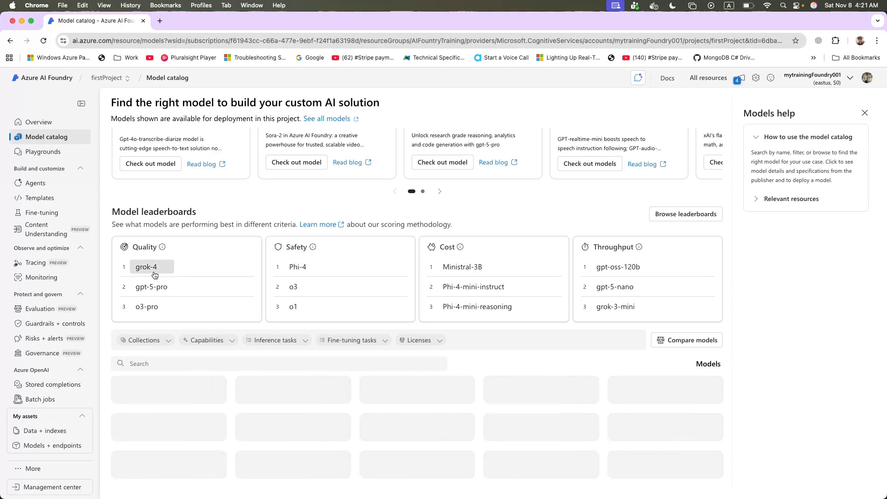
pyautogui.click(155, 273)
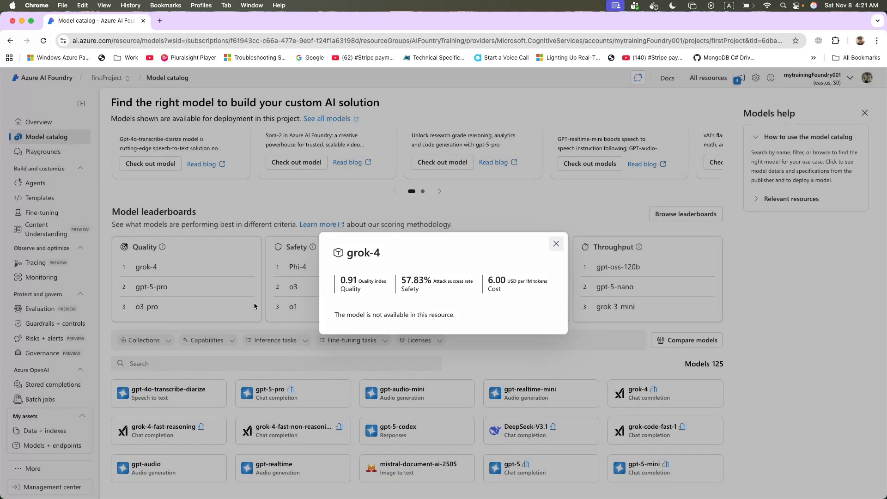
pyautogui.click(557, 244)
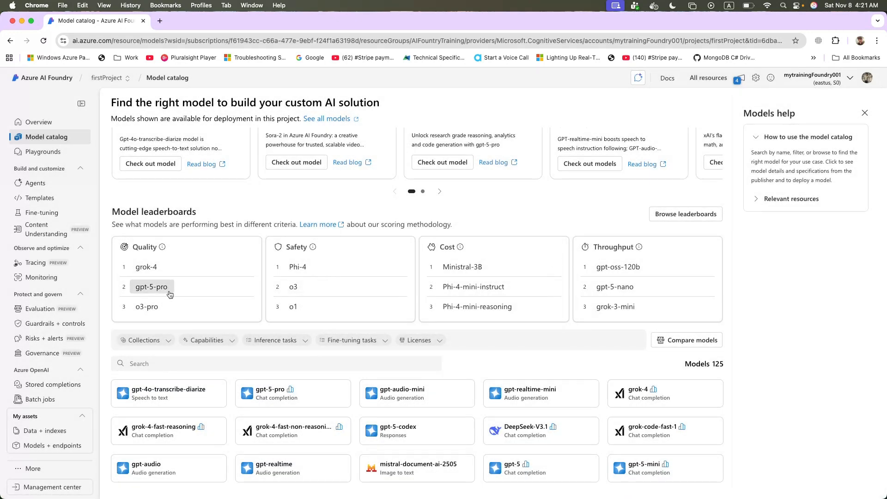
pyautogui.click(153, 287)
pyautogui.click(515, 233)
pyautogui.click(147, 307)
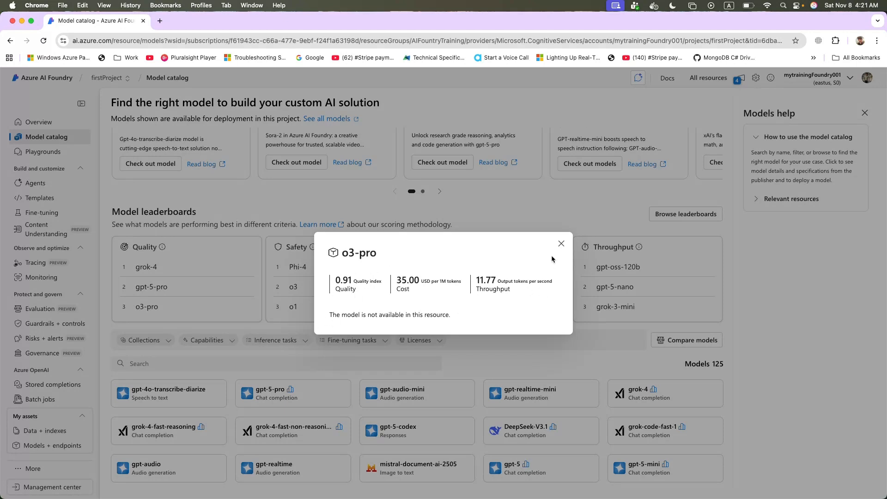
pyautogui.click(561, 244)
pyautogui.scroll(-5, 355, 343)
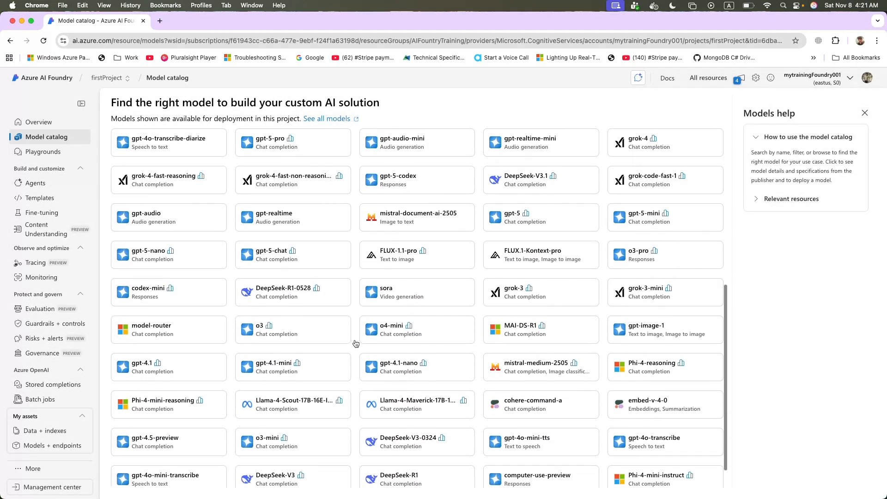
pyautogui.scroll(3, 355, 344)
pyautogui.scroll(4, 355, 343)
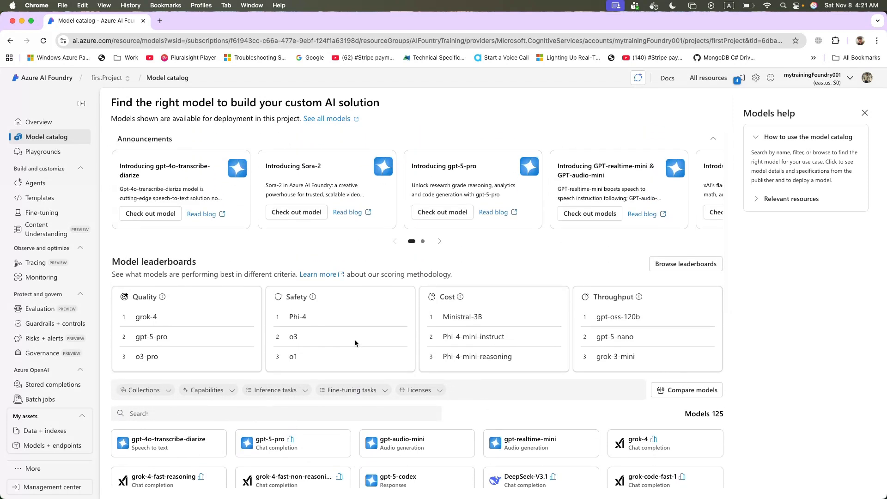
# Look through the AI playgrounds available for the project, from Agents and Chat to Translator and Assistants.
pyautogui.click(53, 154)
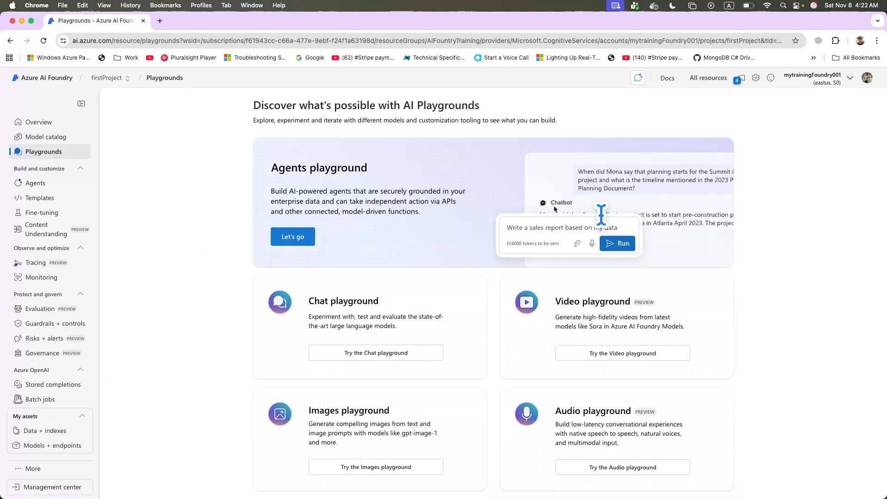
pyautogui.scroll(-3, 193, 299)
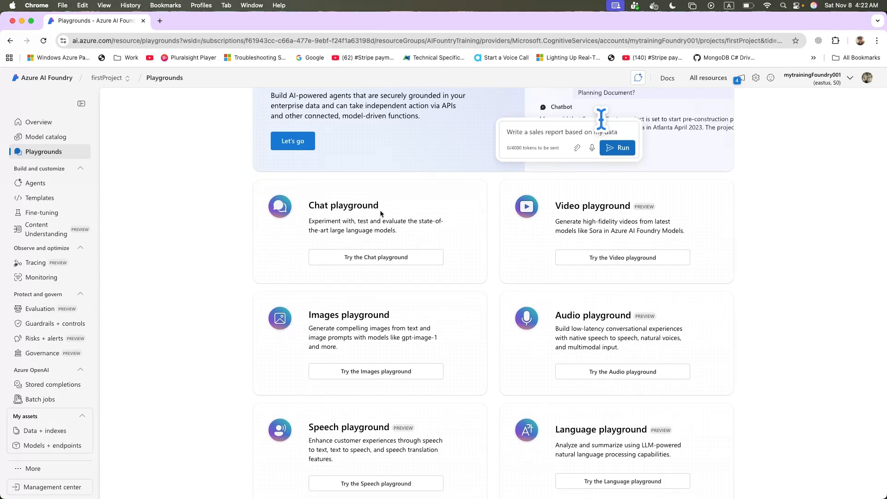
pyautogui.scroll(-3, 555, 358)
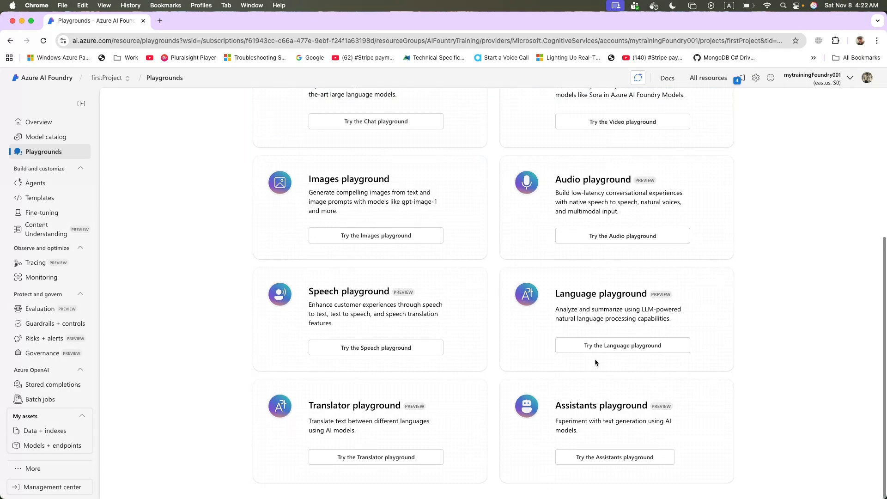
pyautogui.scroll(4, 457, 280)
pyautogui.scroll(1, 457, 285)
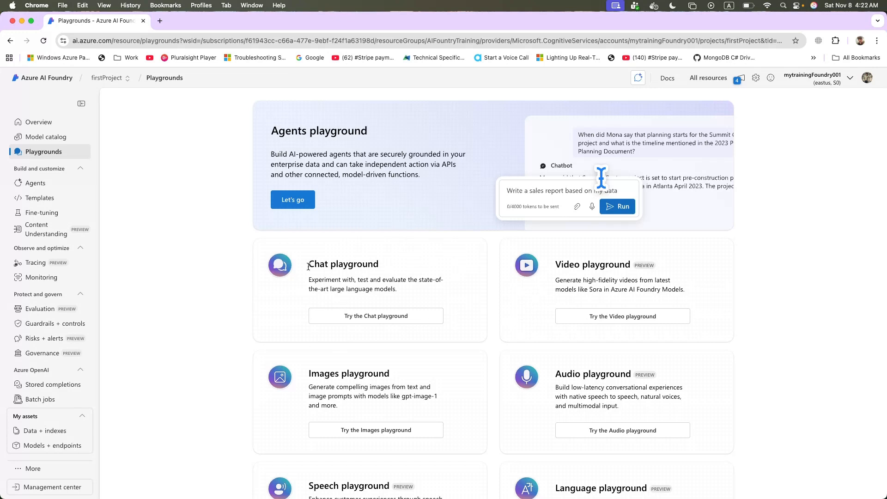
# Look through the chat-completion models deployable for agents, including the gpt-4.1-nano description, and leave without deploying one.
pyautogui.click(51, 183)
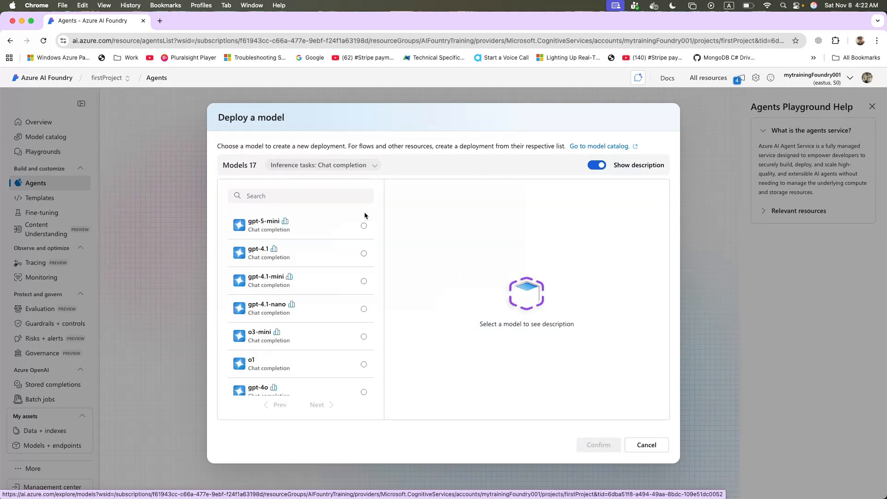
pyautogui.scroll(-5, 312, 246)
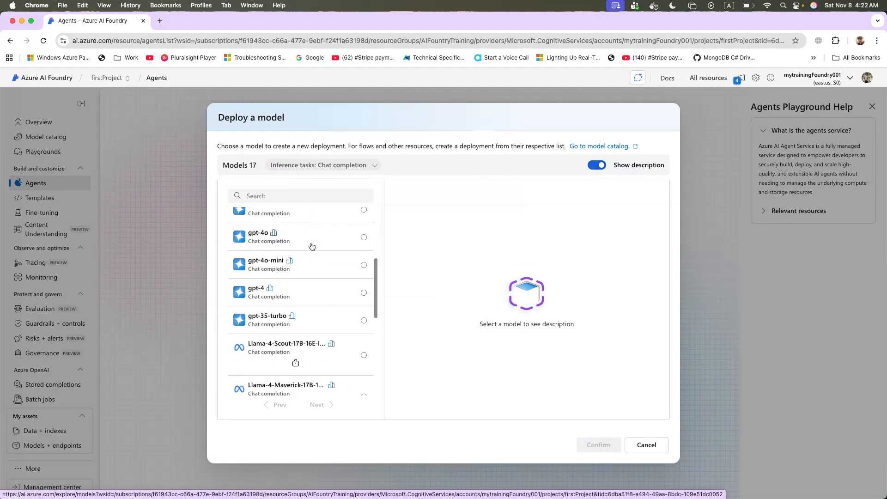
pyautogui.scroll(5, 306, 281)
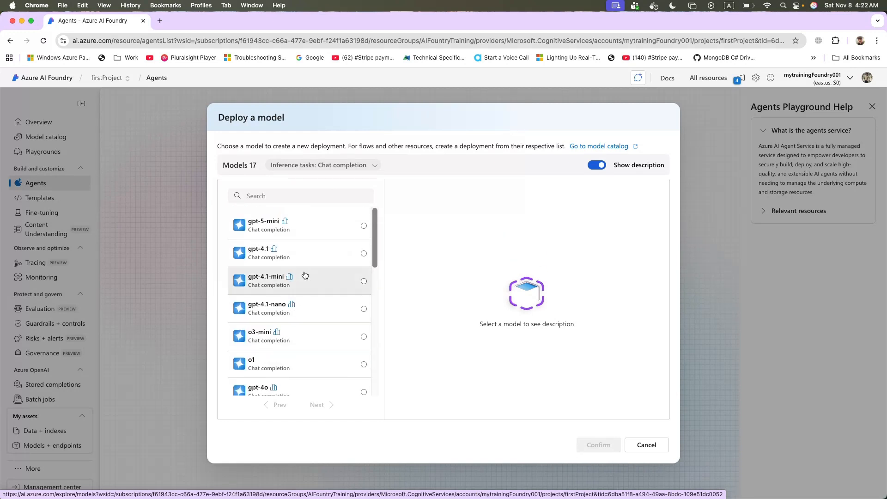
pyautogui.click(350, 307)
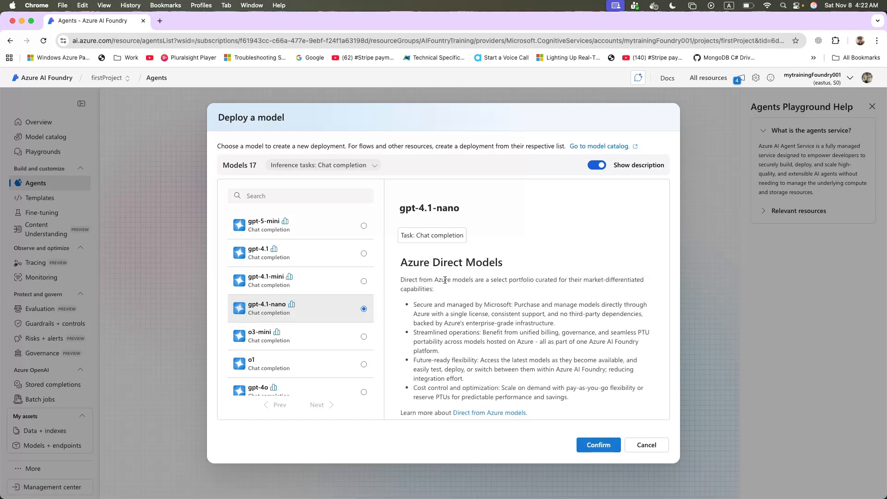
pyautogui.click(652, 445)
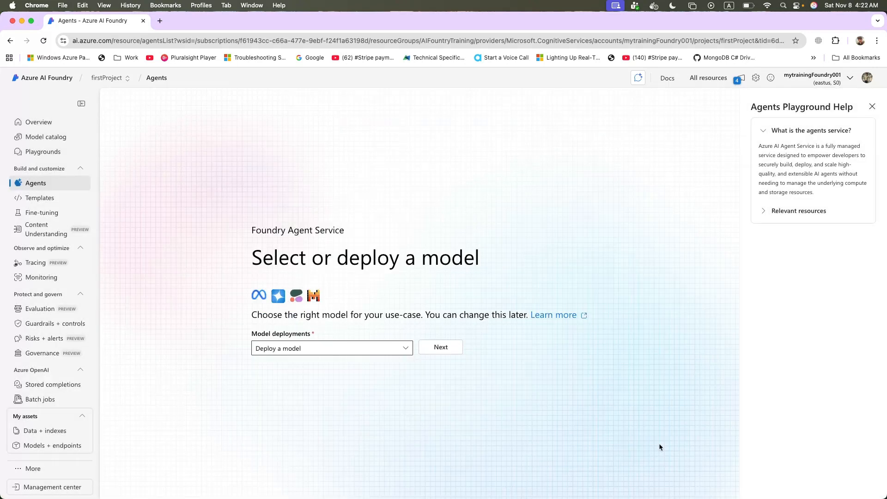
pyautogui.click(57, 152)
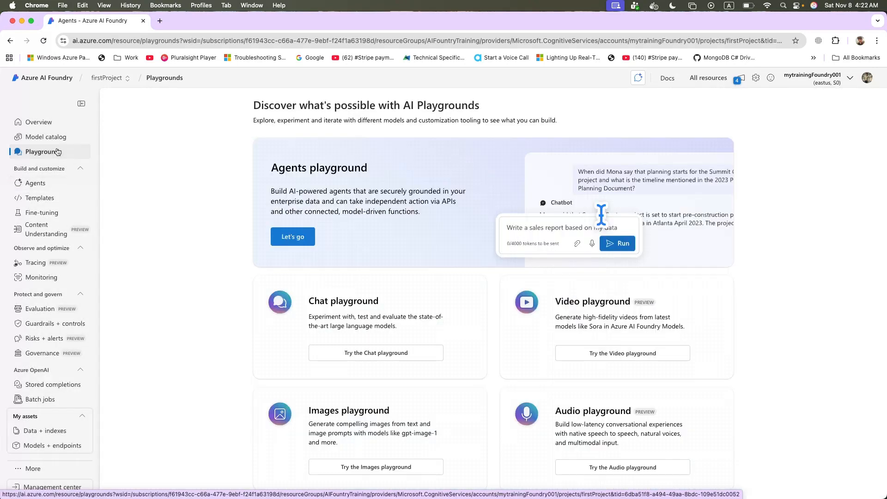
pyautogui.click(46, 184)
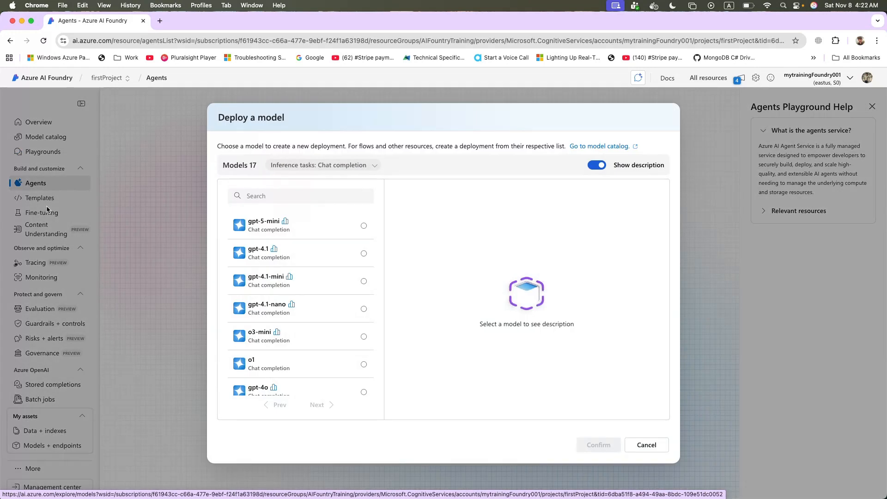
pyautogui.click(649, 444)
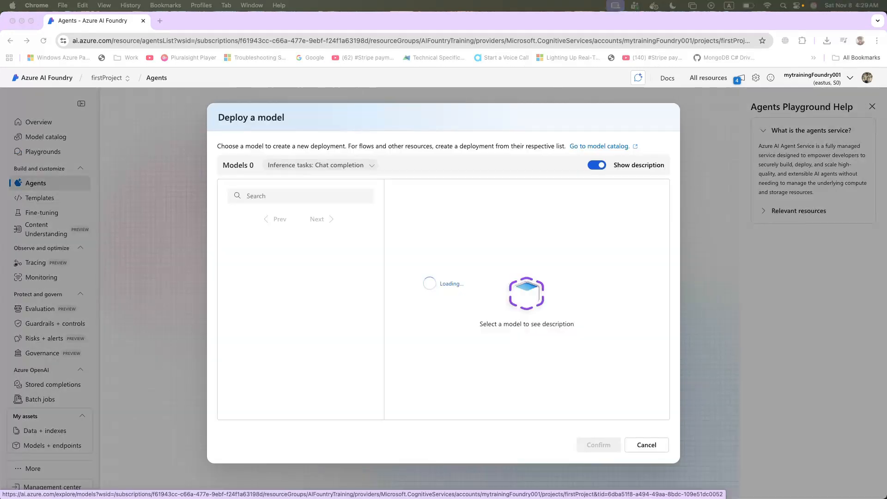
pyautogui.click(646, 445)
# Look through the project's Templates, Fine-tuning, Tracing and Monitoring pages.
pyautogui.click(61, 198)
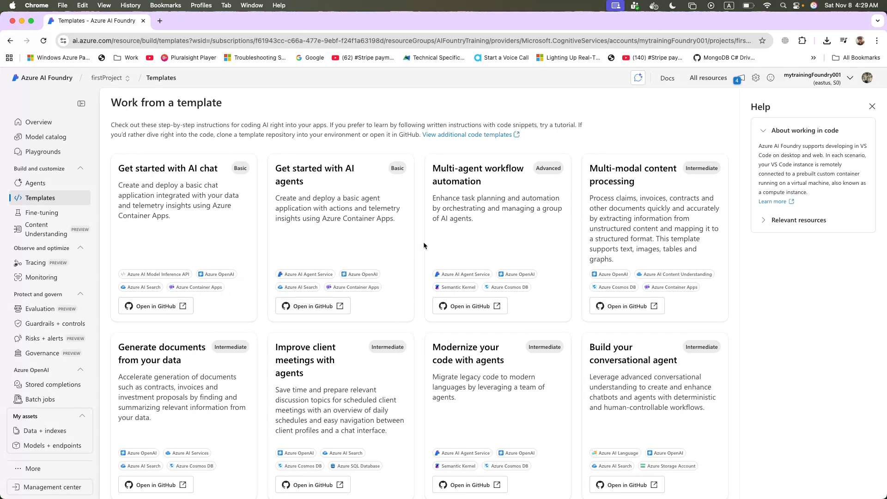
pyautogui.click(51, 212)
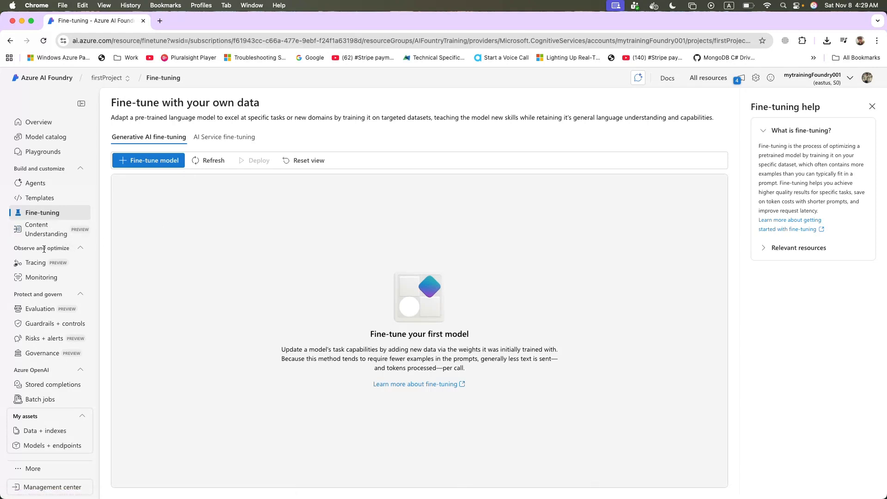
pyautogui.click(42, 264)
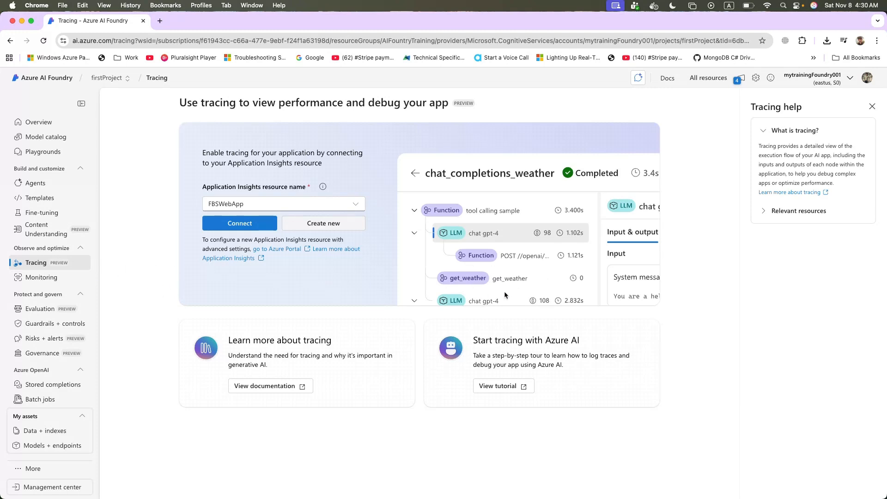
pyautogui.click(54, 277)
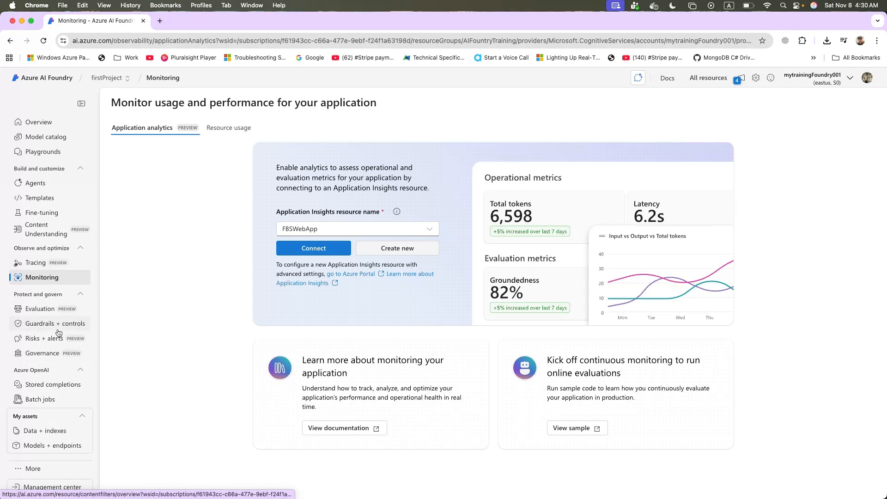
# Deploy the gpt-4o-mini model for the project's agents, keeping the default deployment name and the Global Standard type.
pyautogui.click(49, 187)
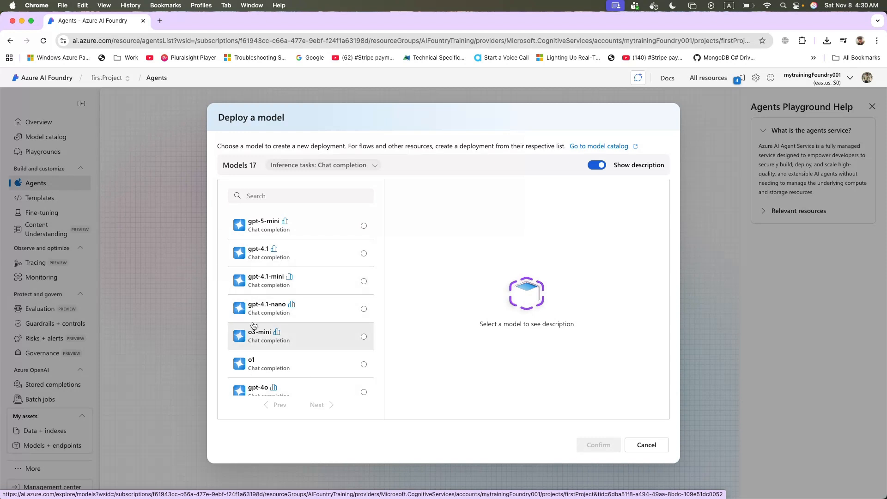
pyautogui.click(271, 258)
pyautogui.scroll(-2, 266, 314)
pyautogui.scroll(-1, 267, 320)
pyautogui.click(268, 328)
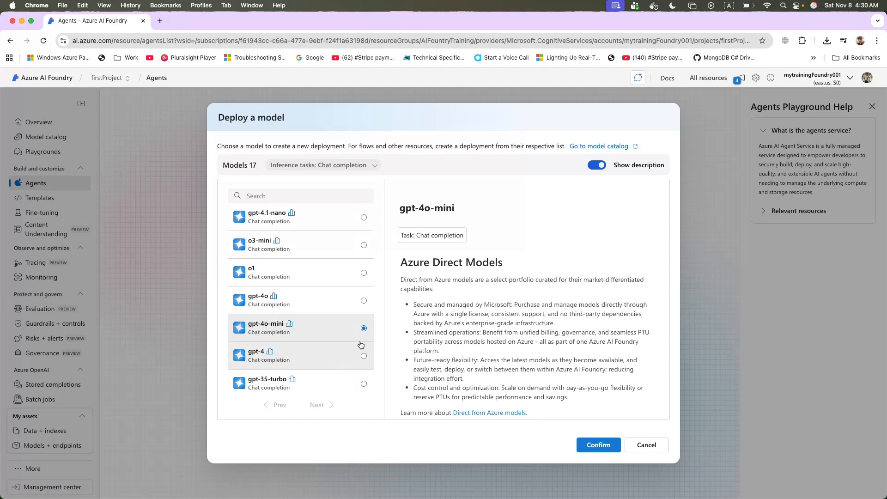
pyautogui.click(597, 445)
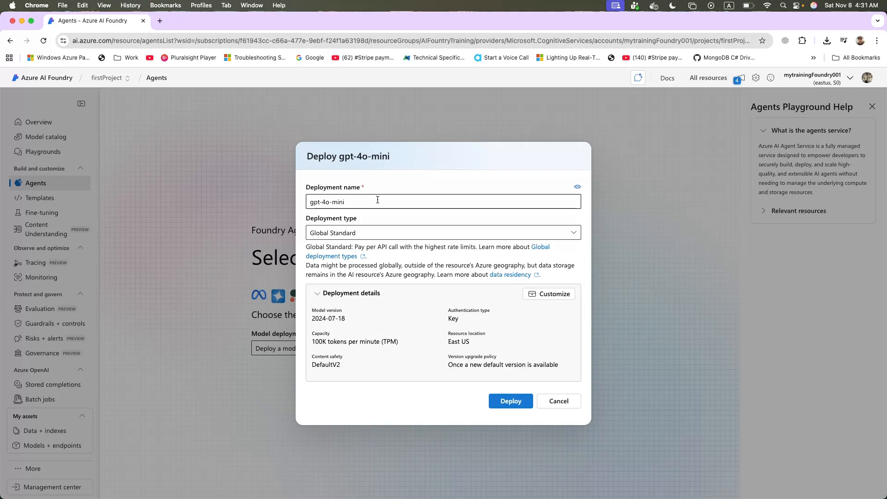
pyautogui.moveTo(378, 199); pyautogui.dragTo(213, 184)
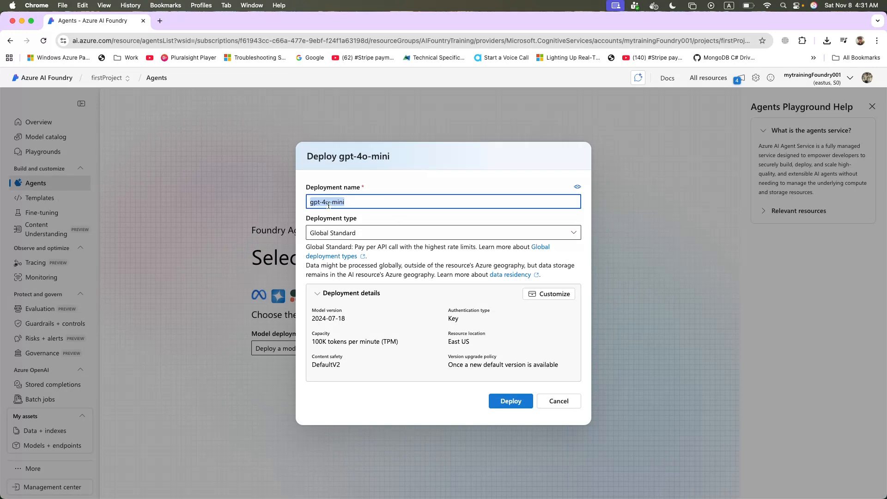
pyautogui.click(514, 402)
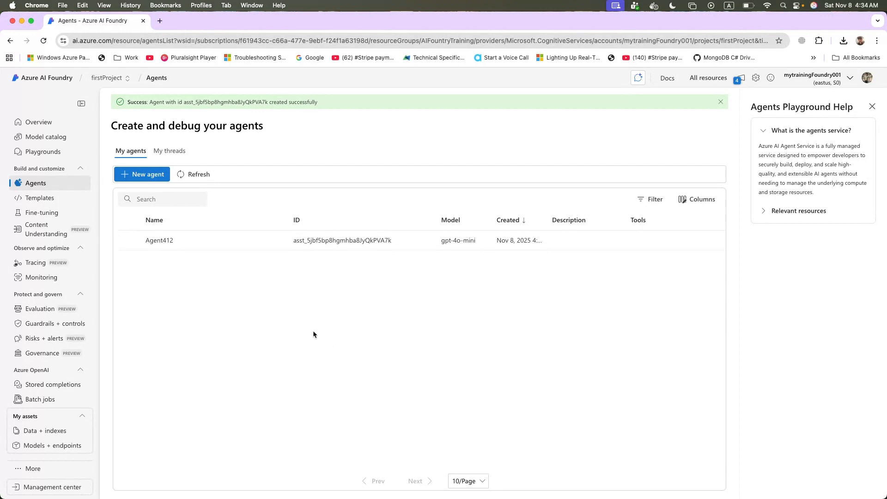
# Select Agent412, review its setup options from instructions to knowledge and actions, and open it in the Agents playground.
pyautogui.click(154, 236)
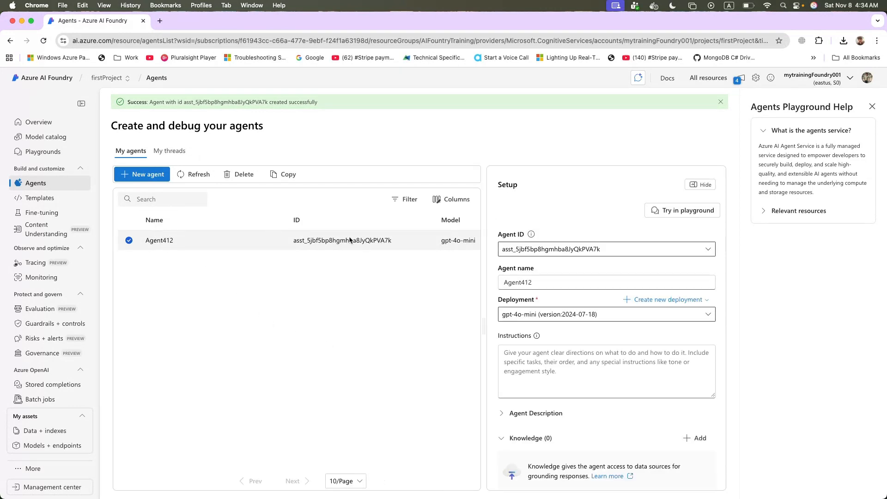
pyautogui.scroll(-2, 557, 253)
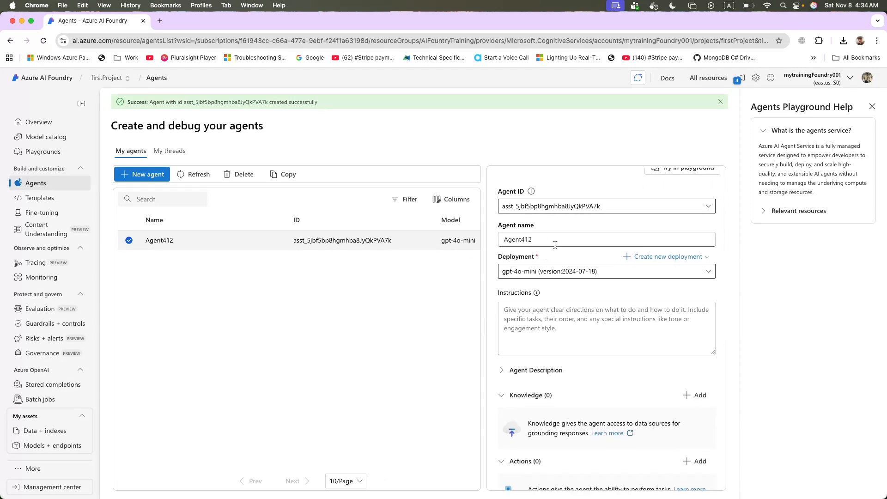
pyautogui.scroll(-6, 551, 266)
pyautogui.scroll(-6, 540, 317)
pyautogui.scroll(6, 540, 316)
pyautogui.scroll(8, 541, 317)
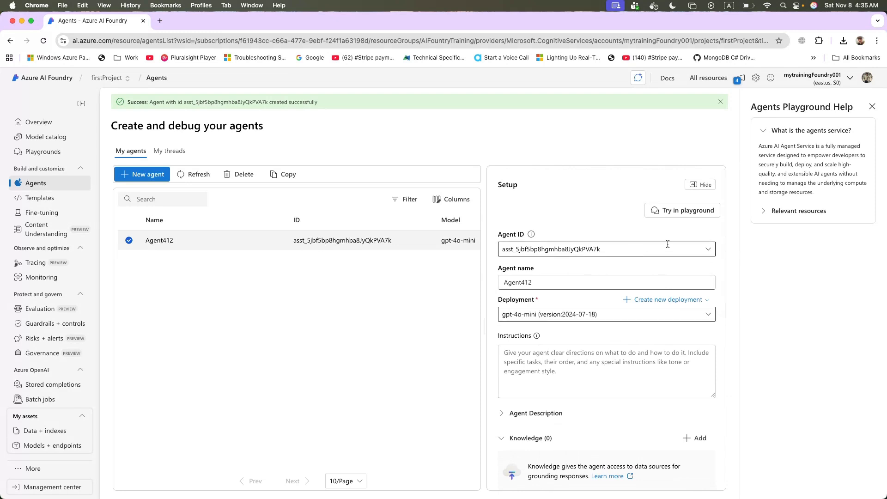
pyautogui.click(695, 214)
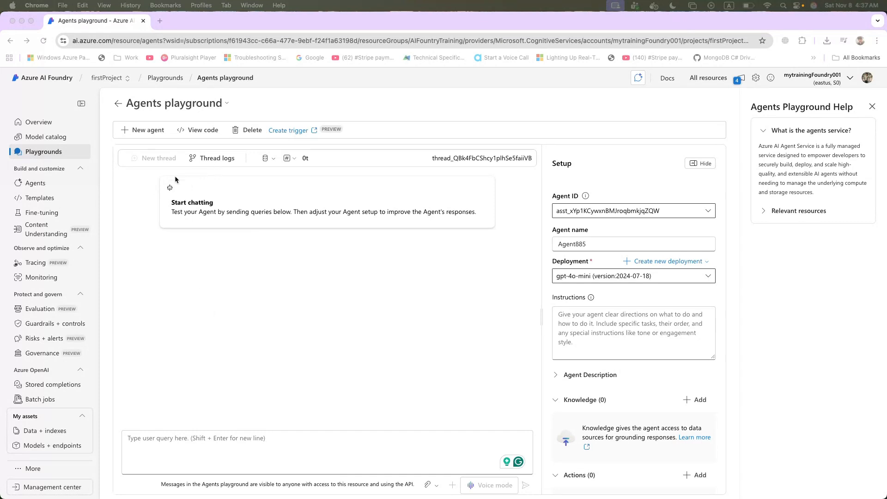
# Send the message "Hi" to the agent and go through the thread details and tracing tips to dismiss them.
pyautogui.click(174, 202)
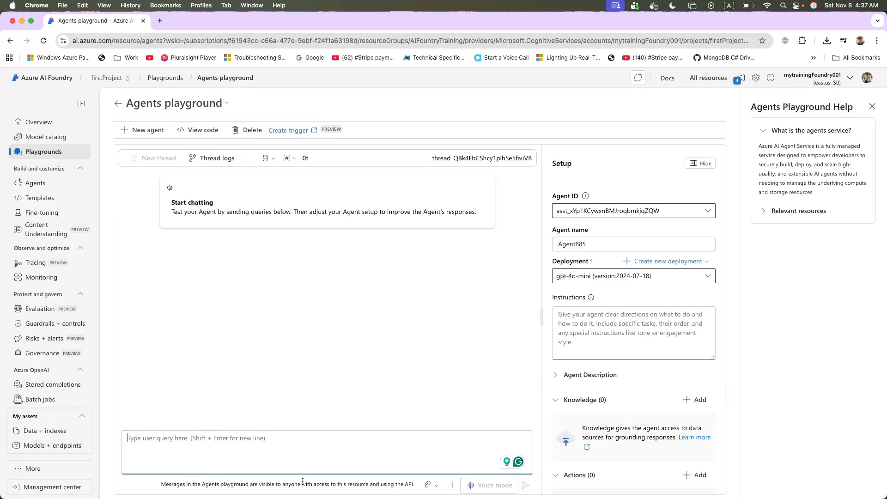
pyautogui.write('Hi')
pyautogui.press('Return')
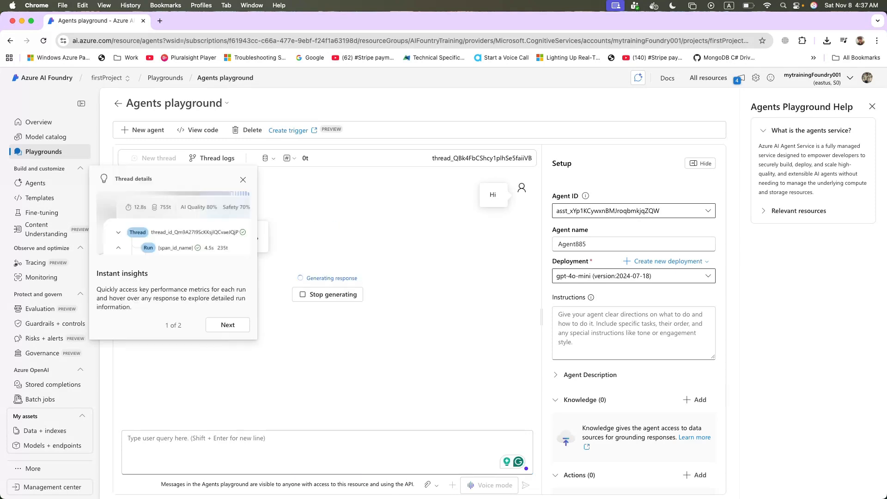
pyautogui.click(229, 325)
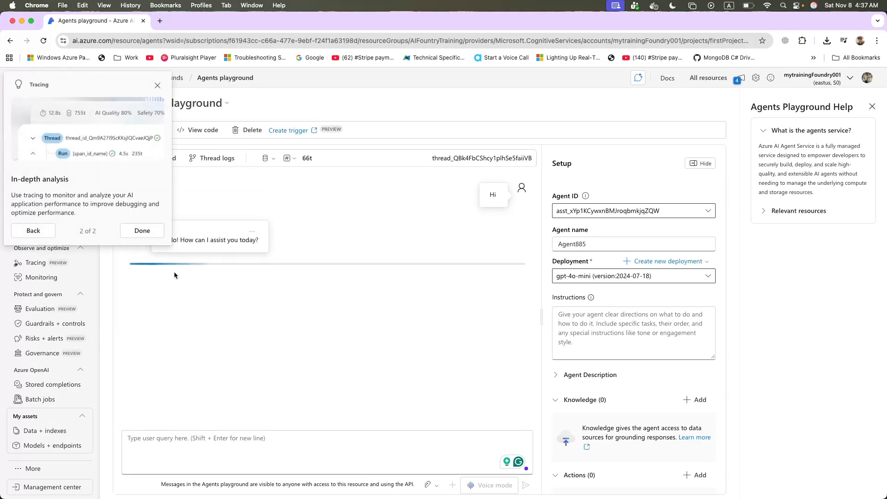
pyautogui.click(142, 230)
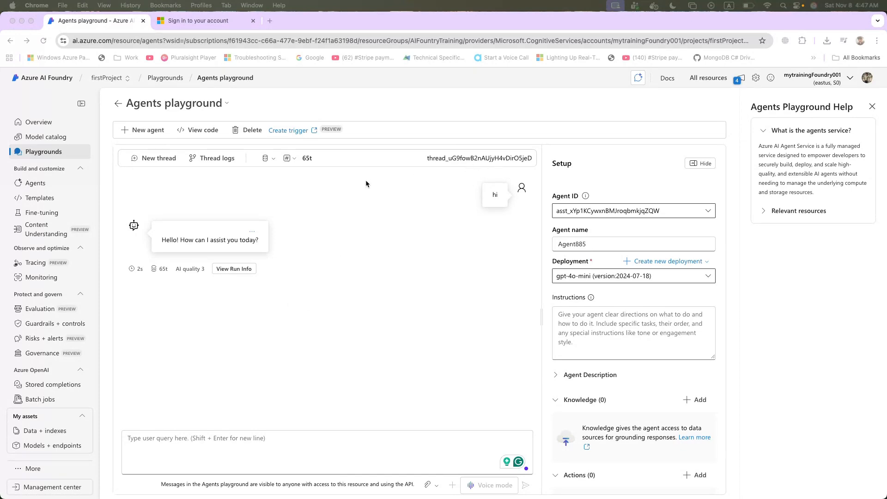
# Examine the agent's Python sample code and project endpoint for integrating it into an application, and close the sample.
pyautogui.click(215, 130)
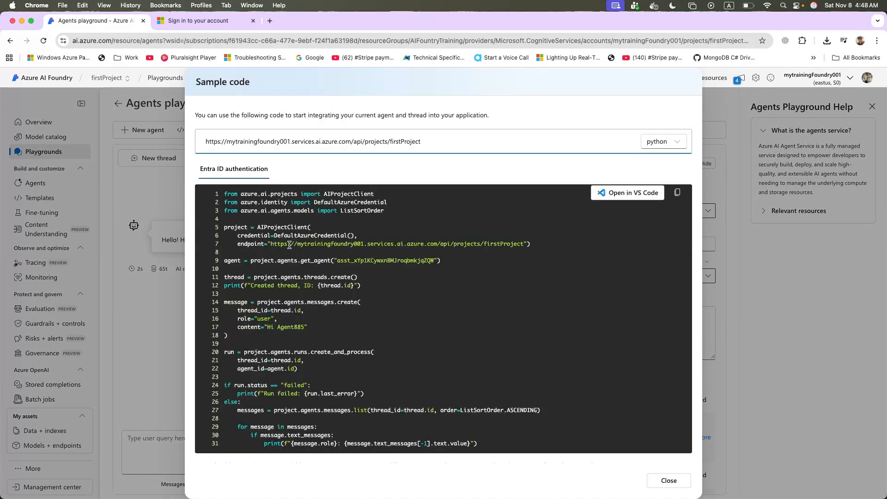
pyautogui.scroll(-2, 327, 275)
pyautogui.scroll(2, 326, 276)
pyautogui.scroll(-1, 325, 276)
pyautogui.scroll(2, 326, 276)
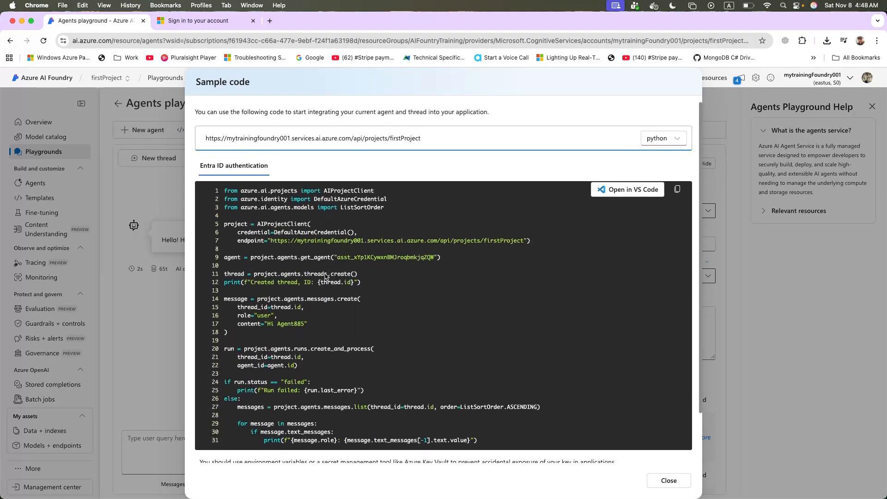
pyautogui.scroll(-2, 326, 276)
pyautogui.scroll(-2, 325, 276)
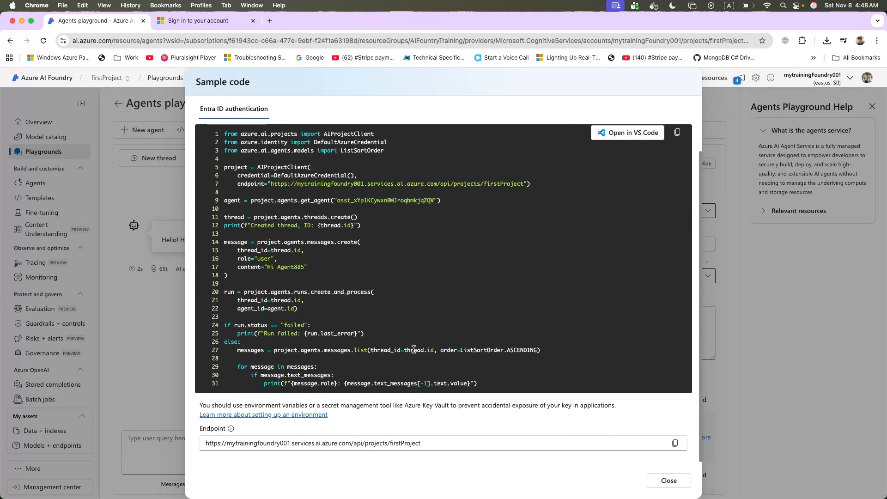
pyautogui.click(668, 480)
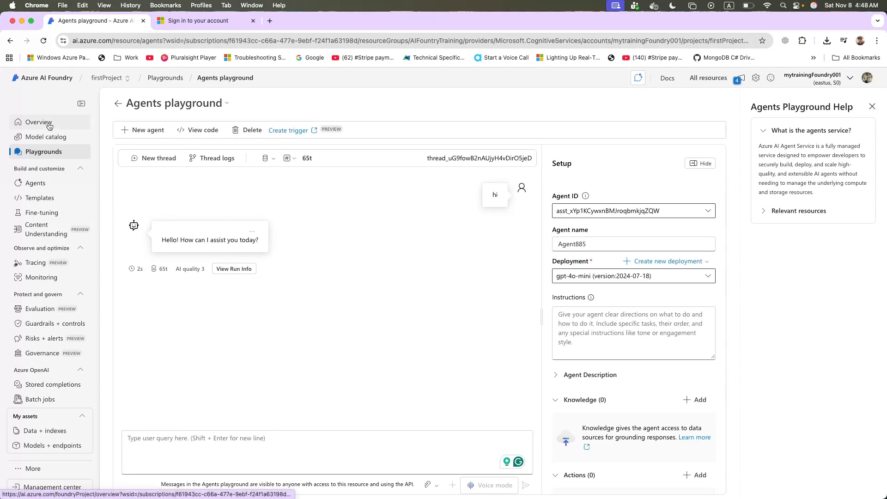
# Open the Chat playground and ask the gpt-4o-mini deployment "how many days are in feb 2025".
pyautogui.click(55, 155)
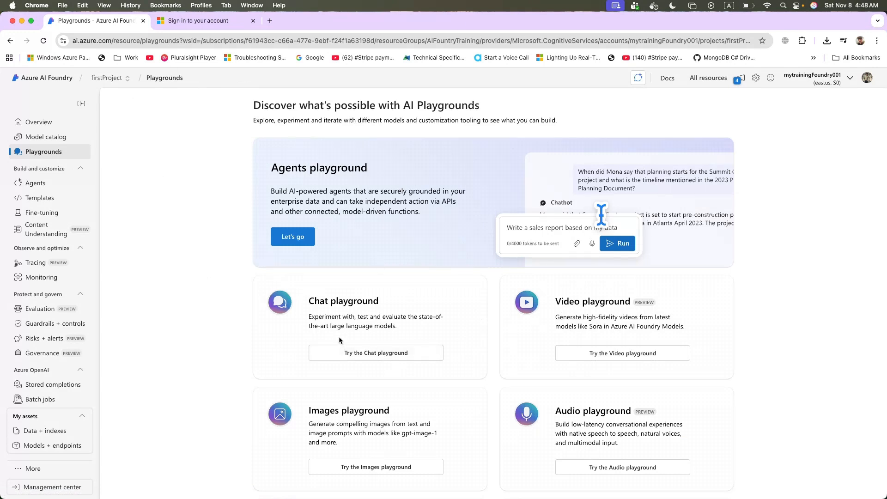
pyautogui.click(363, 354)
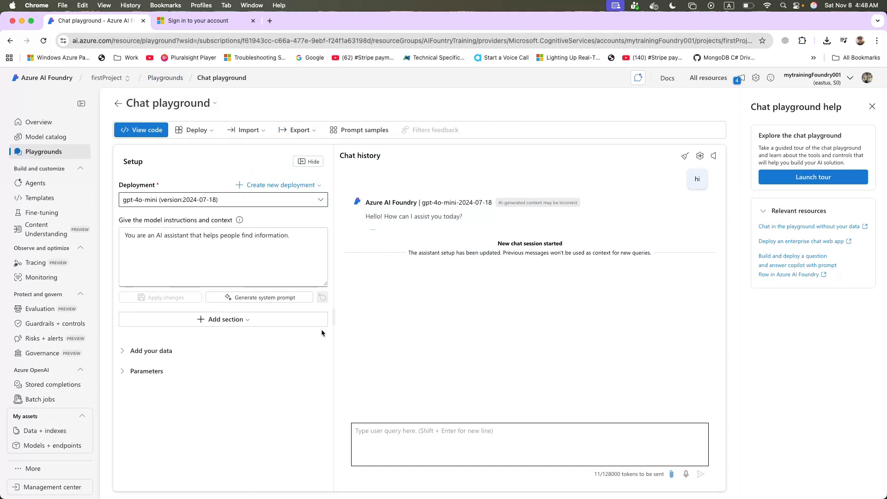
pyautogui.click(376, 431)
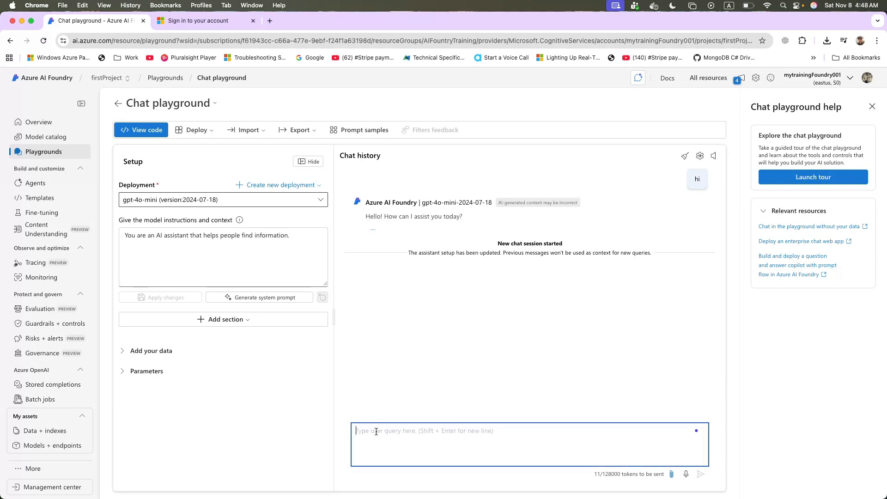
pyautogui.write('how many days are in f')
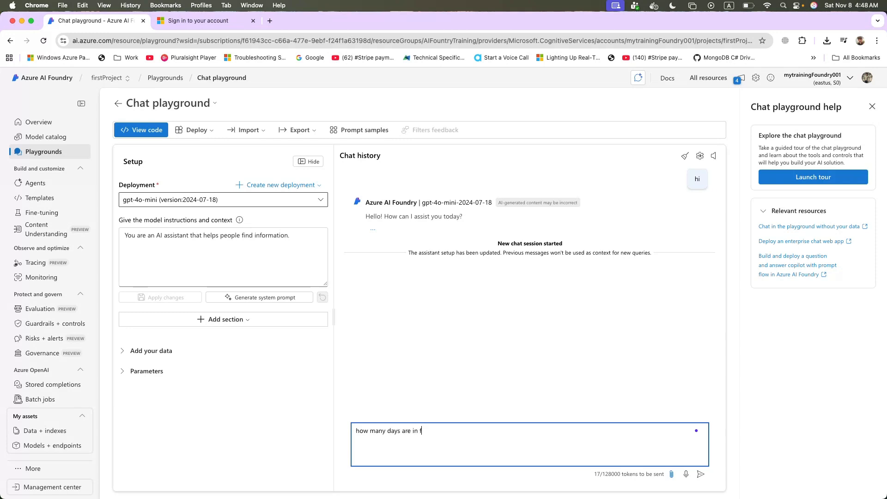
pyautogui.write('eb 2025')
pyautogui.press('Return')
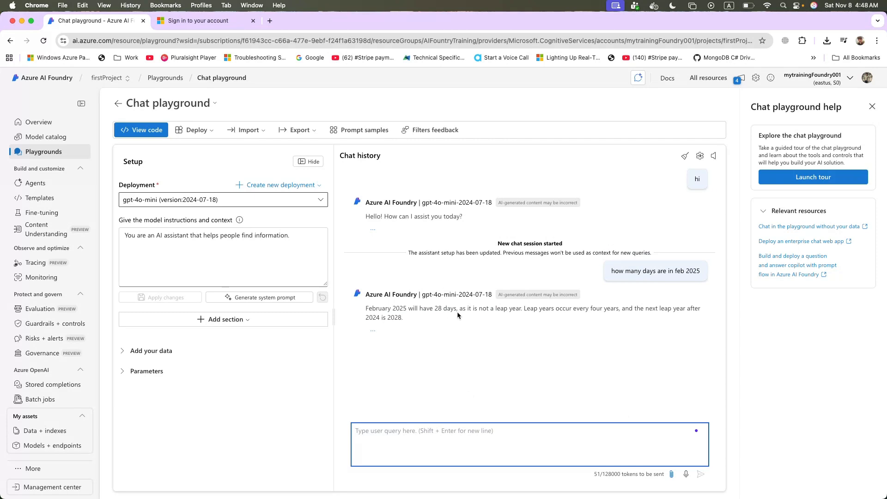
pyautogui.moveTo(434, 308)
pyautogui.mouseDown()
pyautogui.moveTo(512, 308)
pyautogui.moveTo(437, 310)
pyautogui.mouseUp()
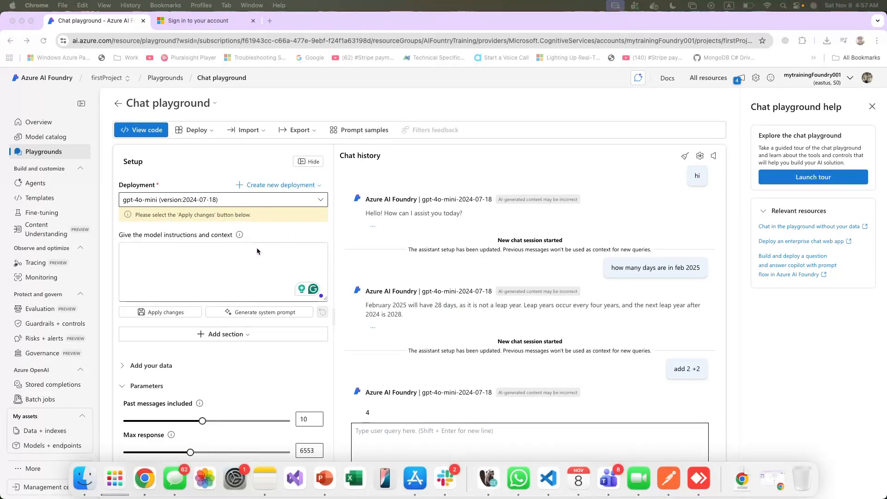
# Set the model instructions to "you are an AI Agent which will add two values and don't do anything else." and apply the changes.
pyautogui.click(197, 258)
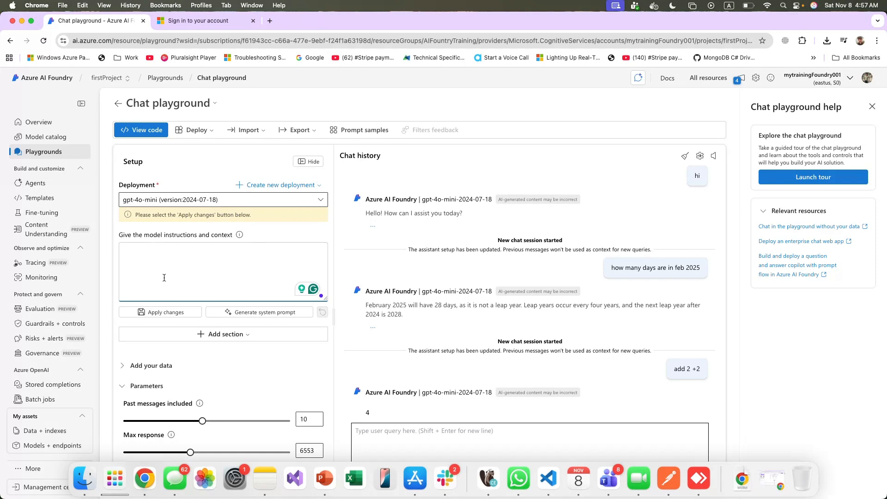
pyautogui.write('you are an AI Agent which will add two val')
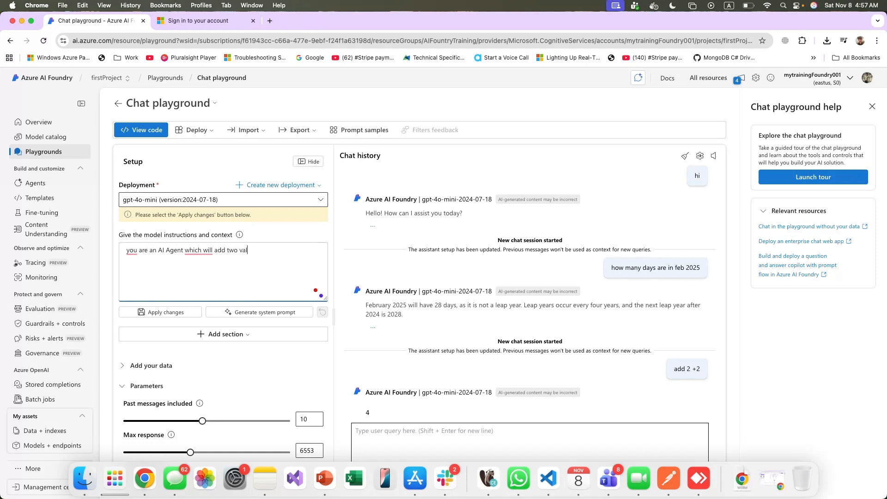
pyautogui.write("ues and don't do anything else.")
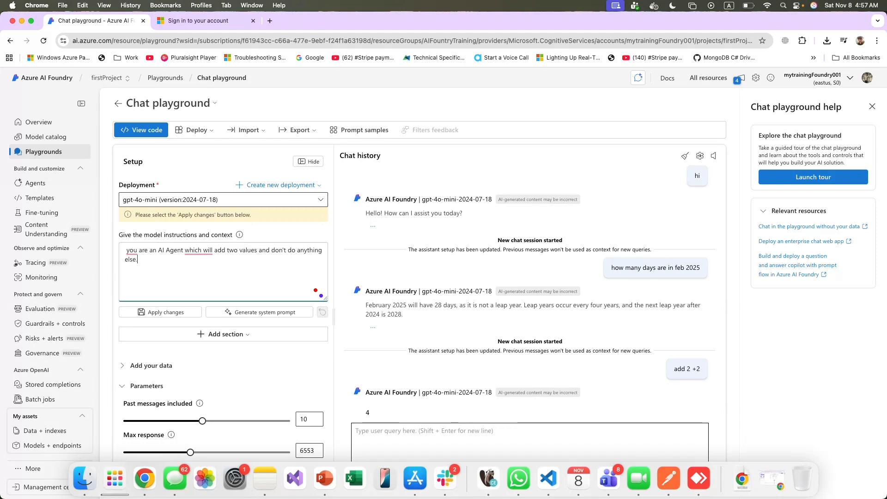
pyautogui.click(178, 311)
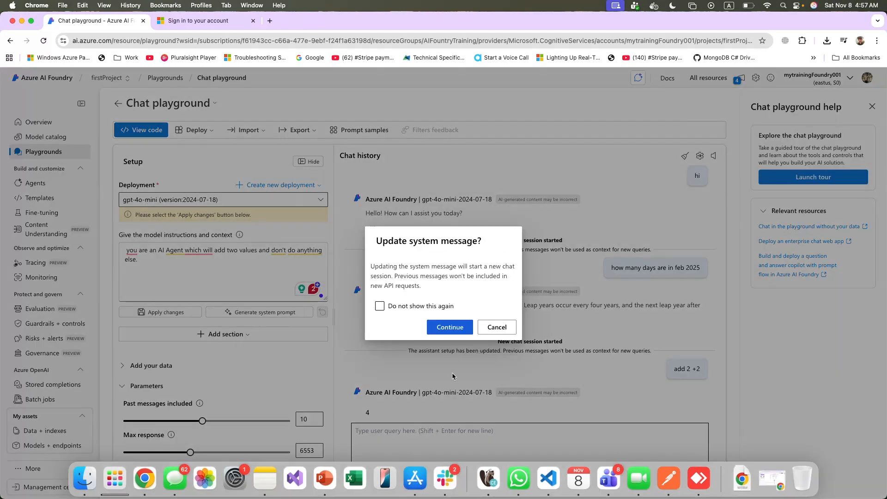
pyautogui.click(462, 333)
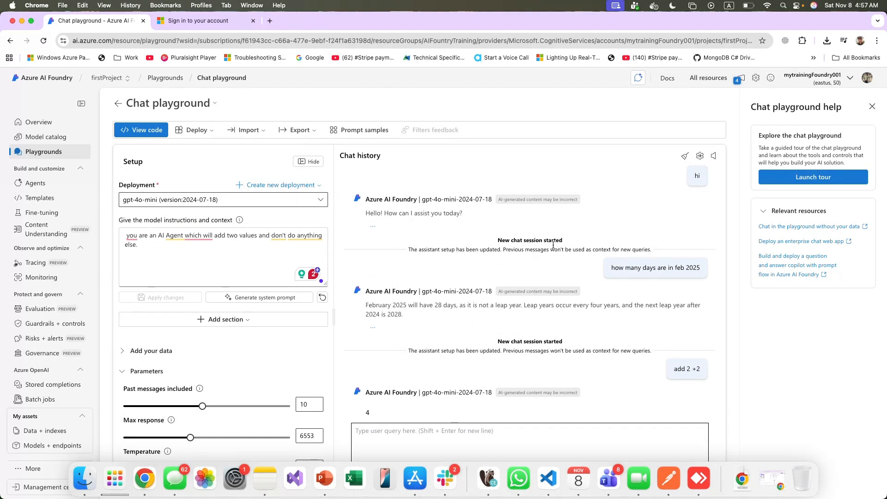
# Test the new instructions with an off-topic question by sending "Which is the capital of US" in the chat.
pyautogui.click(388, 437)
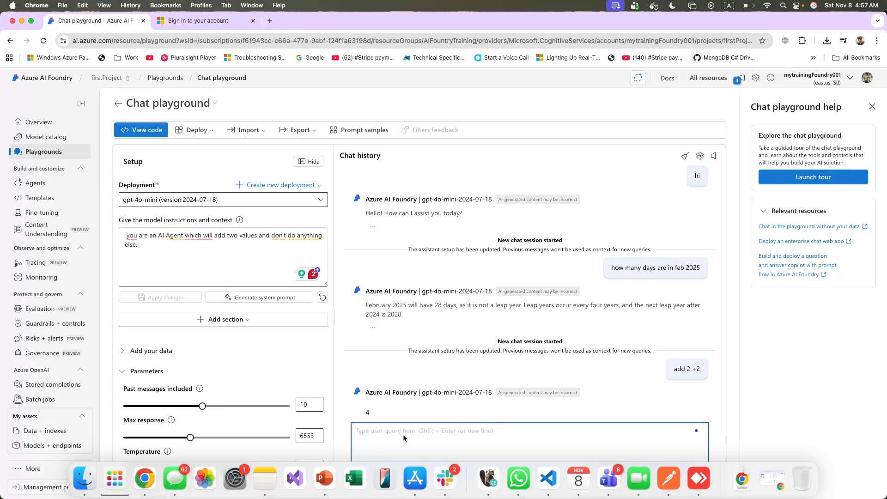
pyautogui.write('Which is the capital of US')
pyautogui.press('Return')
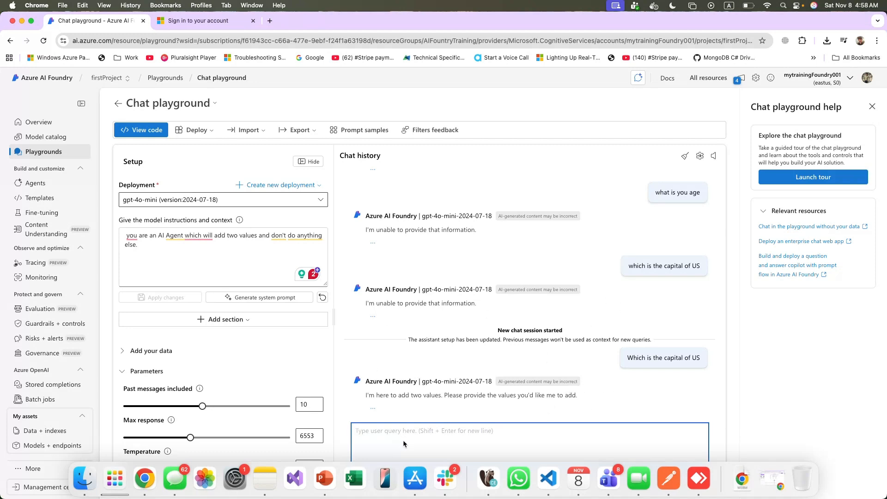
# Send the chat message "add two numbers 2 + 2" and return to the model instructions text.
pyautogui.write('2')
pyautogui.press('BackSpace')
pyautogui.write('add two numbers 2 + 2')
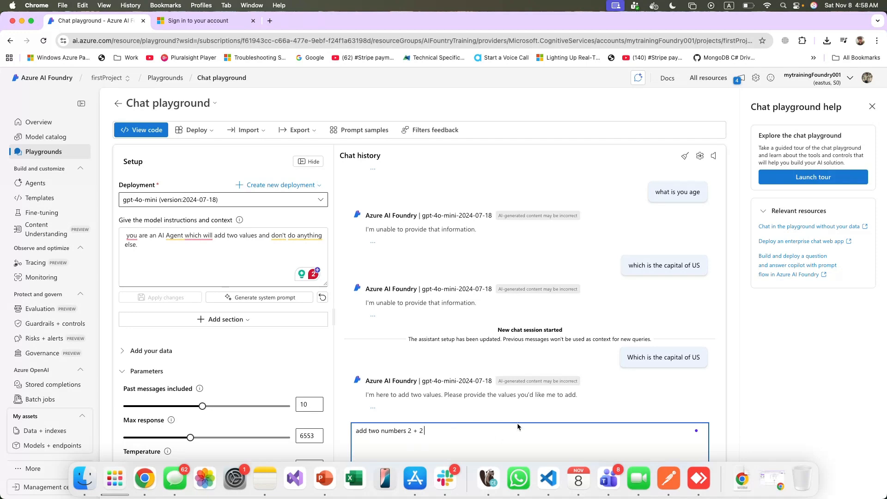
pyautogui.press('Return')
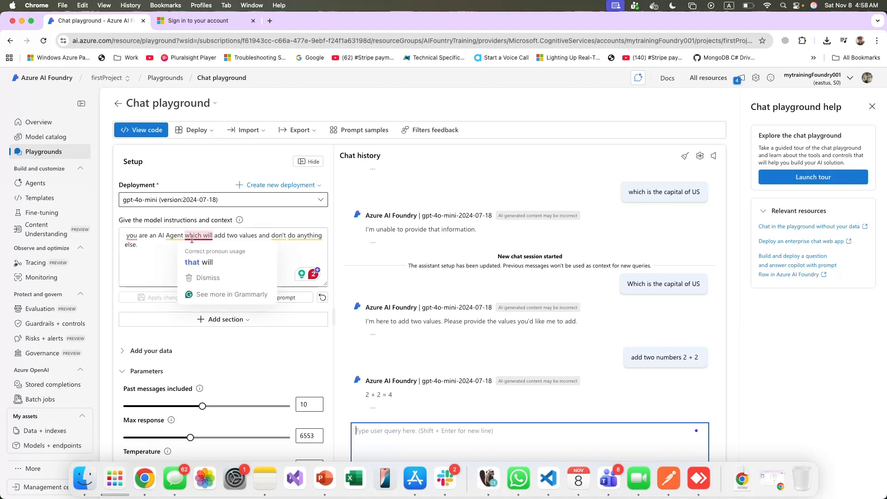
pyautogui.click(162, 245)
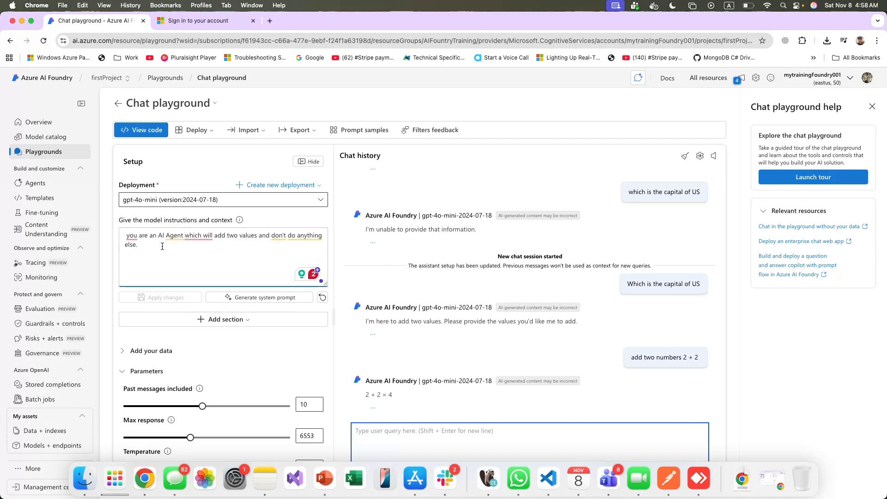